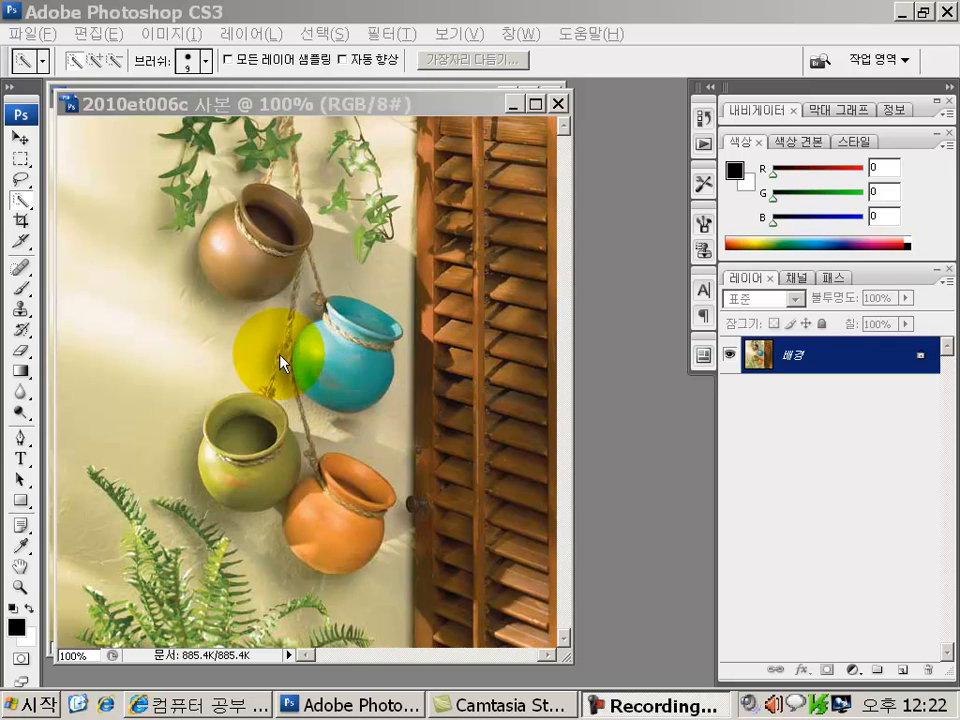
Step: Select the entire turquoise pot, including its rim and neck rope, using the Quick Selection tool with a 7 px brush
{"action": "left_click", "coordinate": [23, 210]}
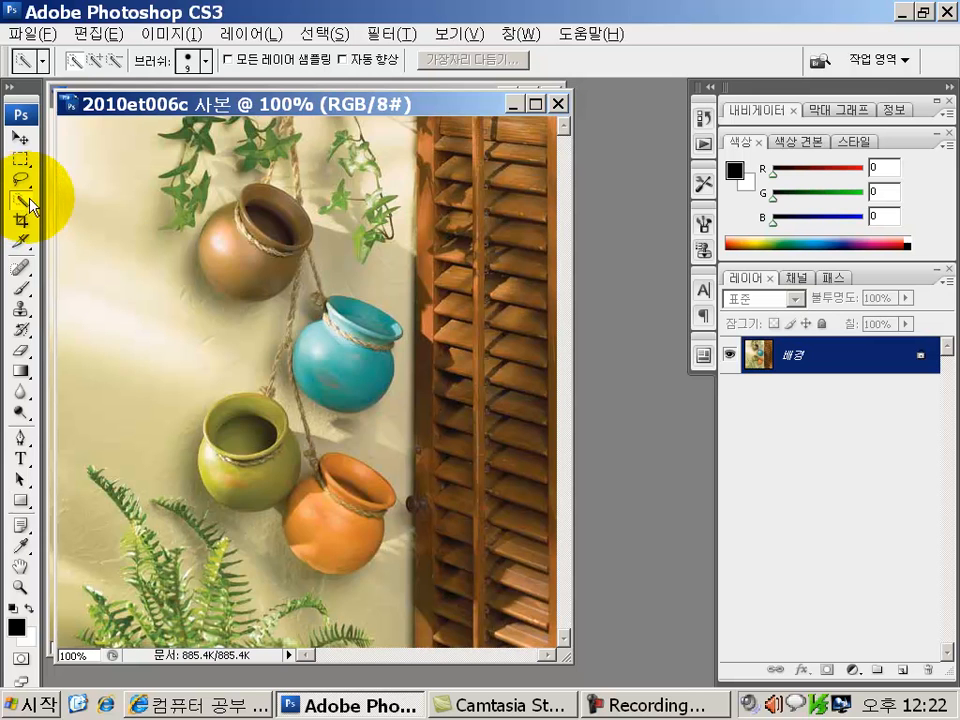
{"action": "left_click", "coordinate": [191, 61]}
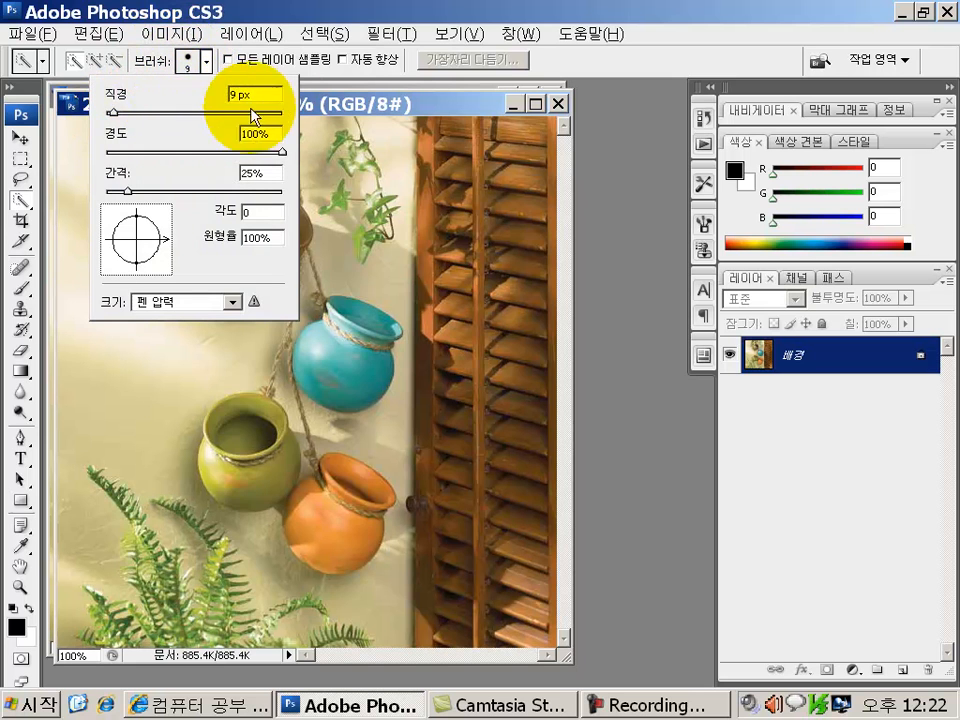
{"action": "left_click", "coordinate": [191, 61]}
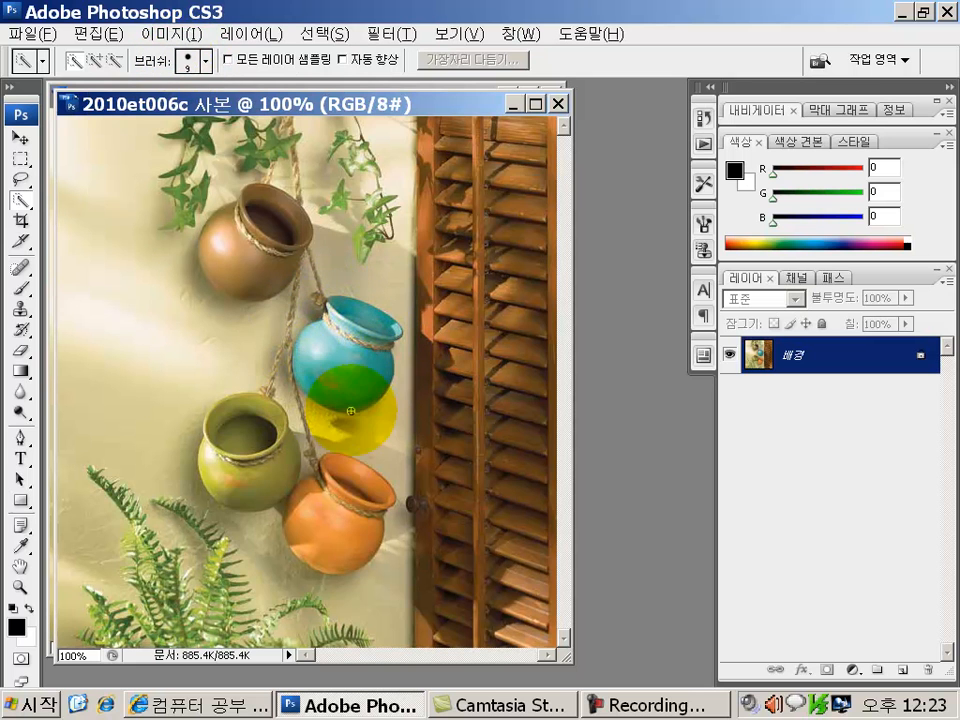
{"action": "left_click", "coordinate": [16, 592]}
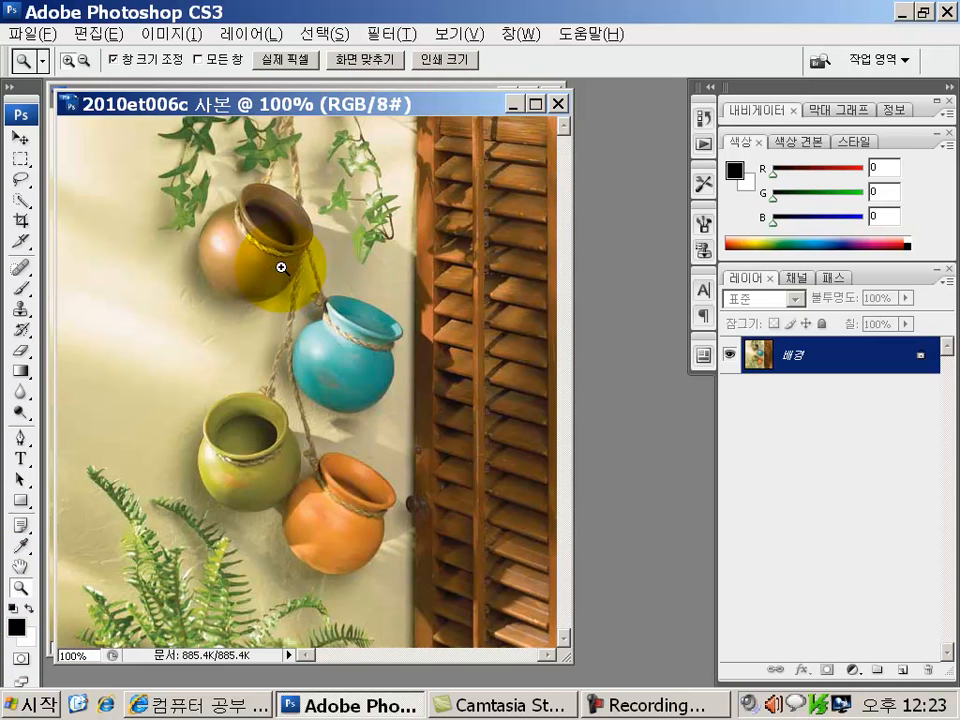
{"action": "left_click_drag", "start_coordinate": [281, 266], "coordinate": [430, 444]}
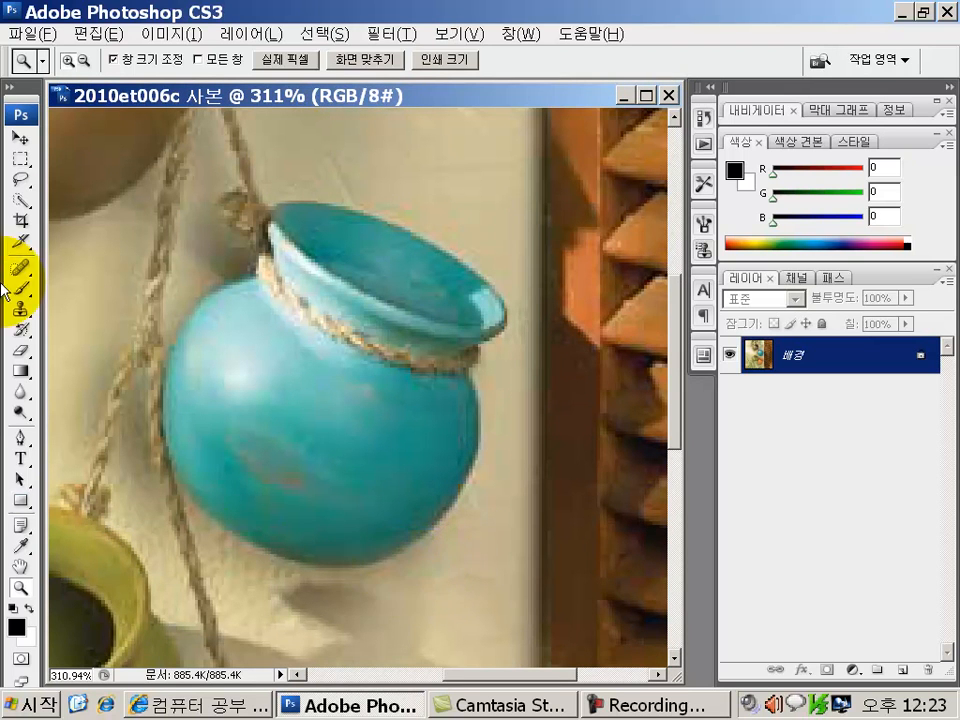
{"action": "left_click", "coordinate": [20, 204]}
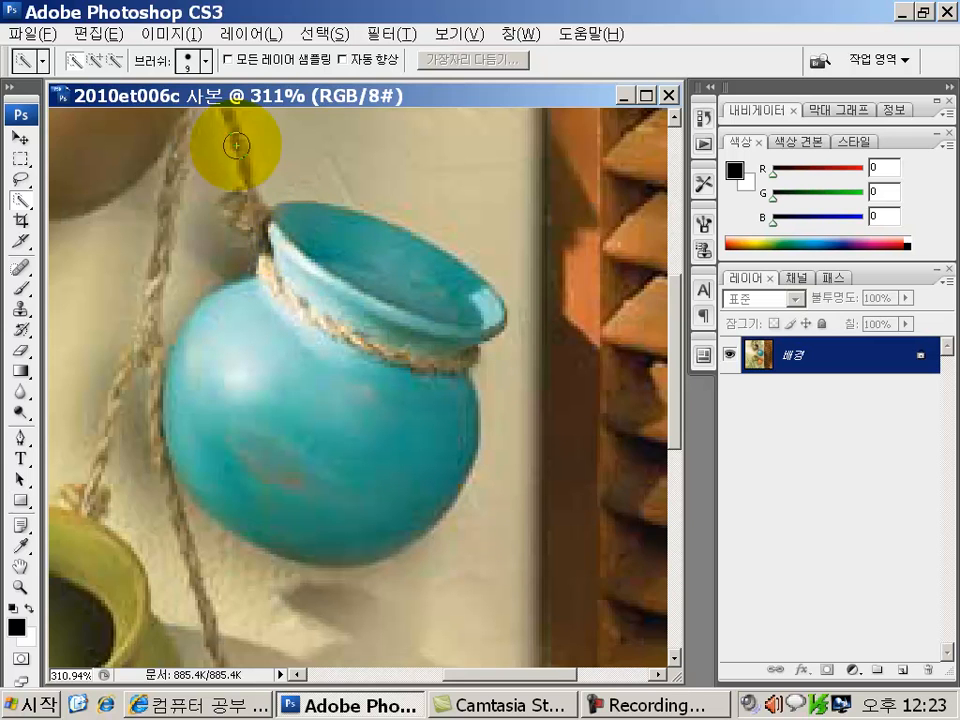
{"action": "left_click", "coordinate": [206, 62]}
{"action": "left_click_drag", "start_coordinate": [113, 113], "coordinate": [111, 116]}
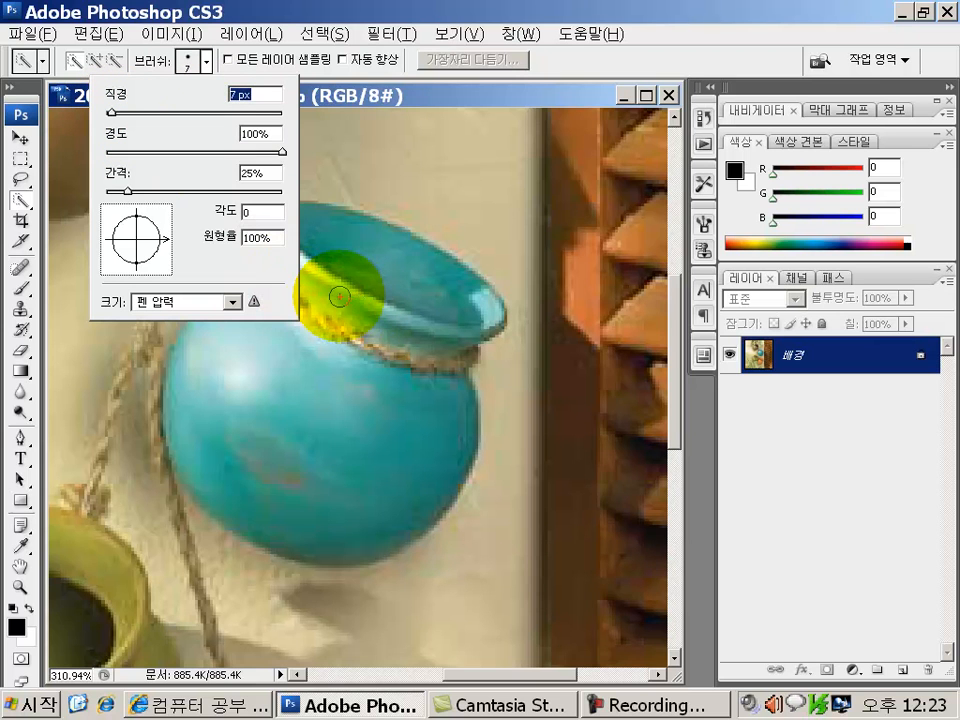
{"action": "left_click", "coordinate": [189, 64]}
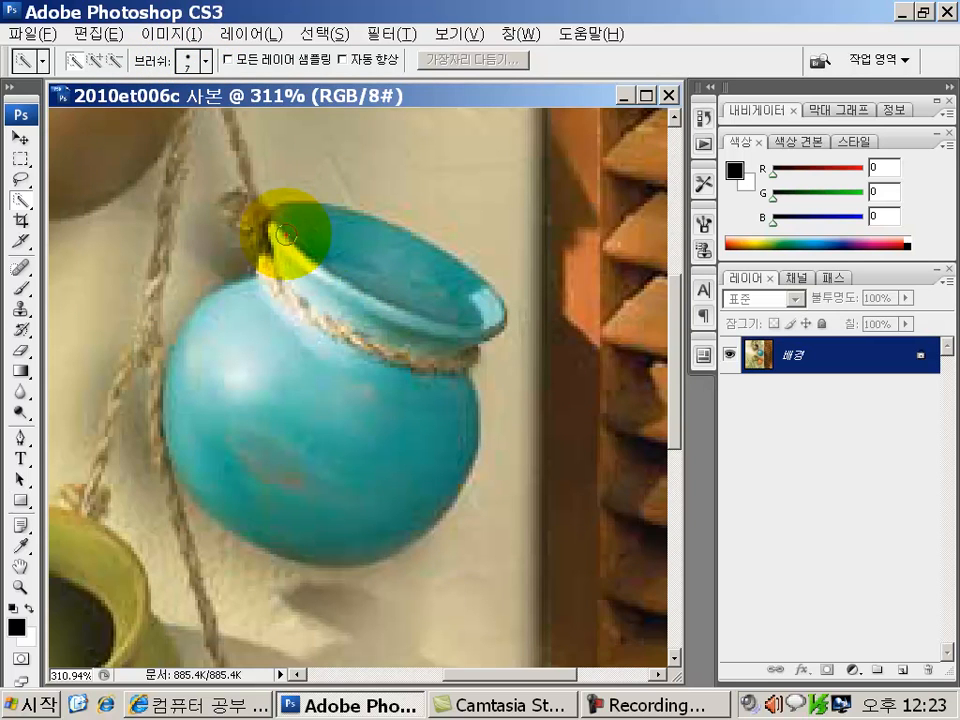
{"action": "mouse_move", "coordinate": [283, 242]}
{"action": "left_mouse_down"}
{"action": "mouse_move", "coordinate": [340, 268]}
{"action": "mouse_move", "coordinate": [444, 272]}
{"action": "mouse_move", "coordinate": [481, 303]}
{"action": "left_mouse_up"}
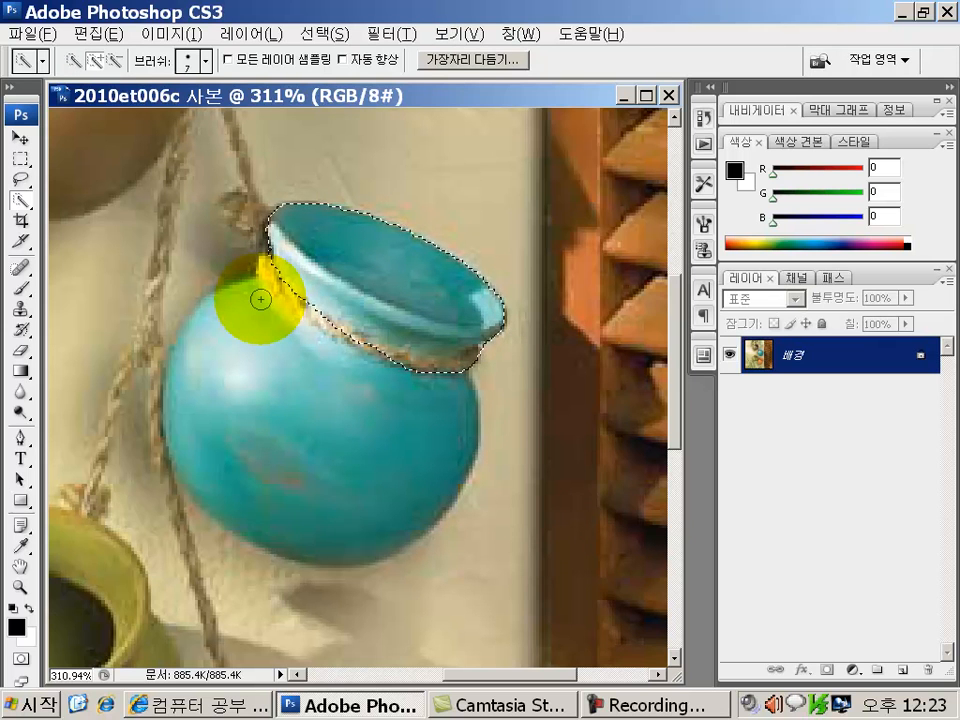
{"action": "left_click_drag", "start_coordinate": [253, 302], "coordinate": [239, 323]}
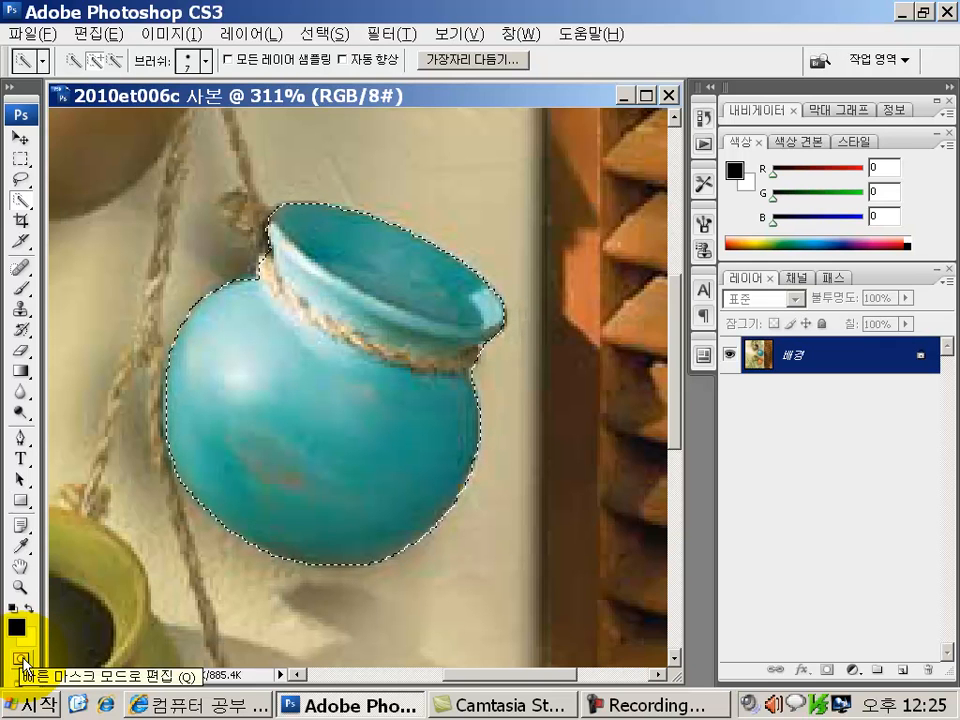
Step: In Quick Mask mode, paint white with a soft 9 px brush over the rope's outer end at the turquoise pot's neck
{"action": "left_click", "coordinate": [22, 660]}
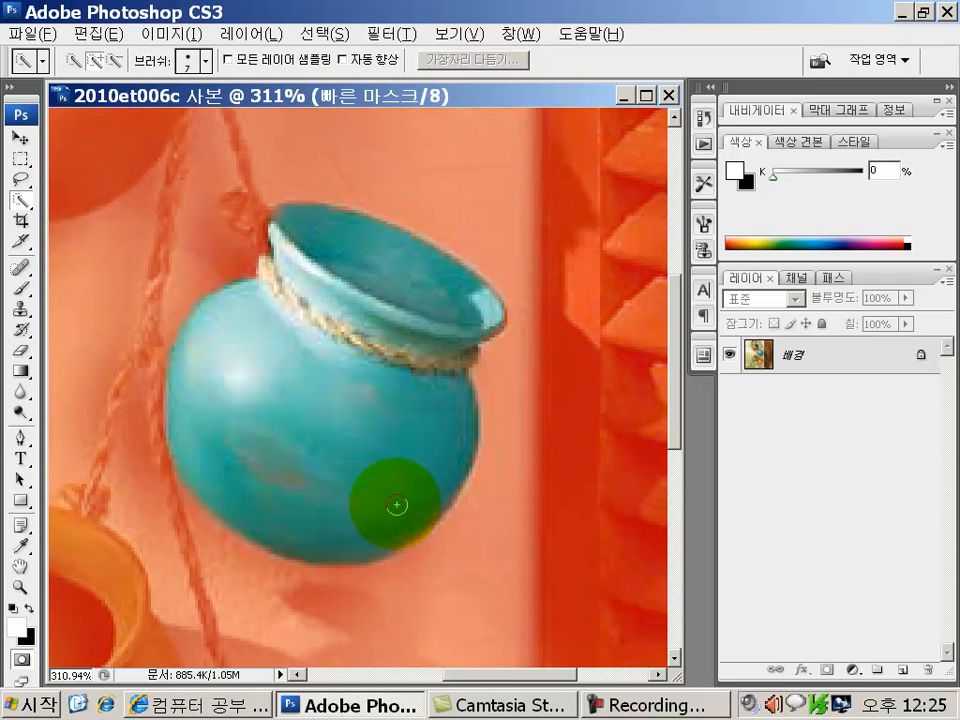
{"action": "mouse_move", "coordinate": [253, 302]}
{"action": "left_mouse_down"}
{"action": "mouse_move", "coordinate": [429, 317]}
{"action": "mouse_move", "coordinate": [422, 499]}
{"action": "mouse_move", "coordinate": [379, 523]}
{"action": "mouse_move", "coordinate": [327, 527]}
{"action": "mouse_move", "coordinate": [343, 360]}
{"action": "mouse_move", "coordinate": [357, 425]}
{"action": "mouse_move", "coordinate": [460, 415]}
{"action": "left_mouse_up"}
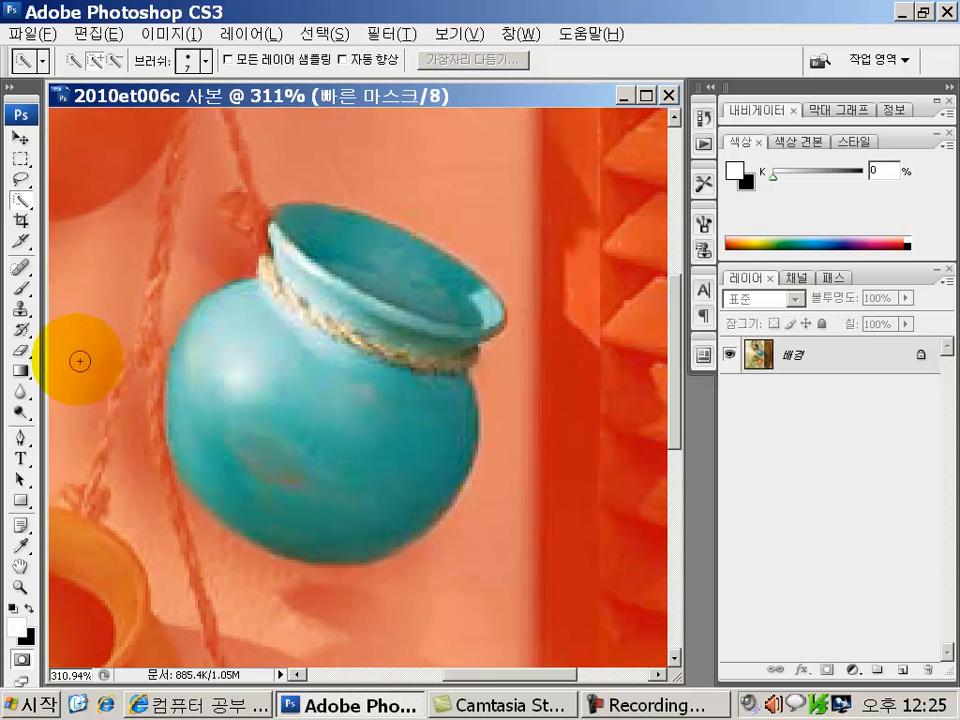
{"action": "left_click", "coordinate": [22, 292]}
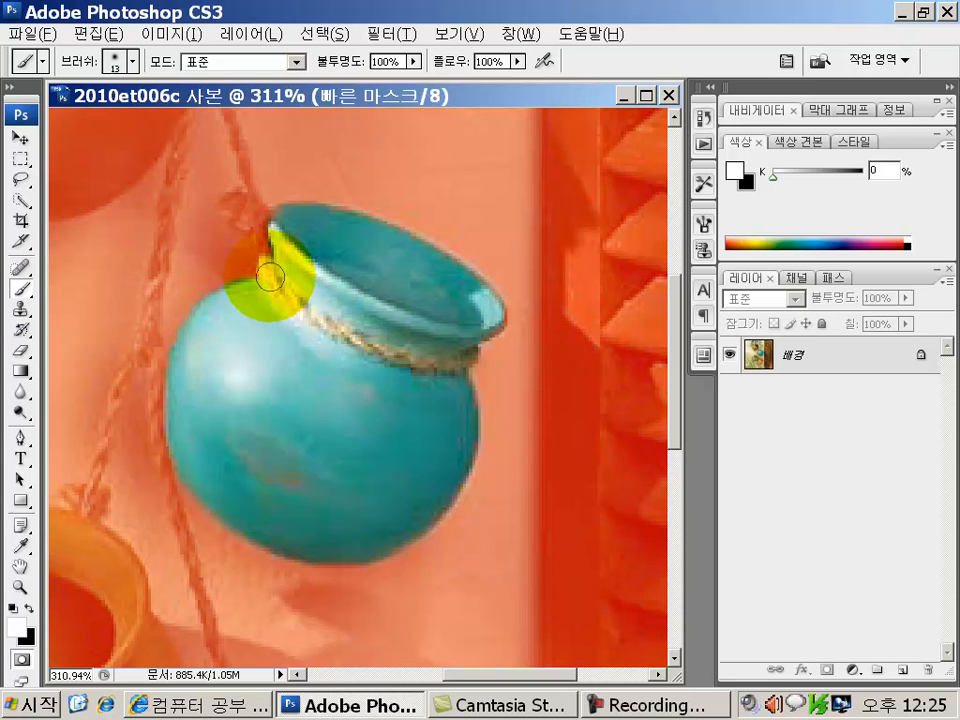
{"action": "left_click_drag", "start_coordinate": [269, 276], "coordinate": [280, 287]}
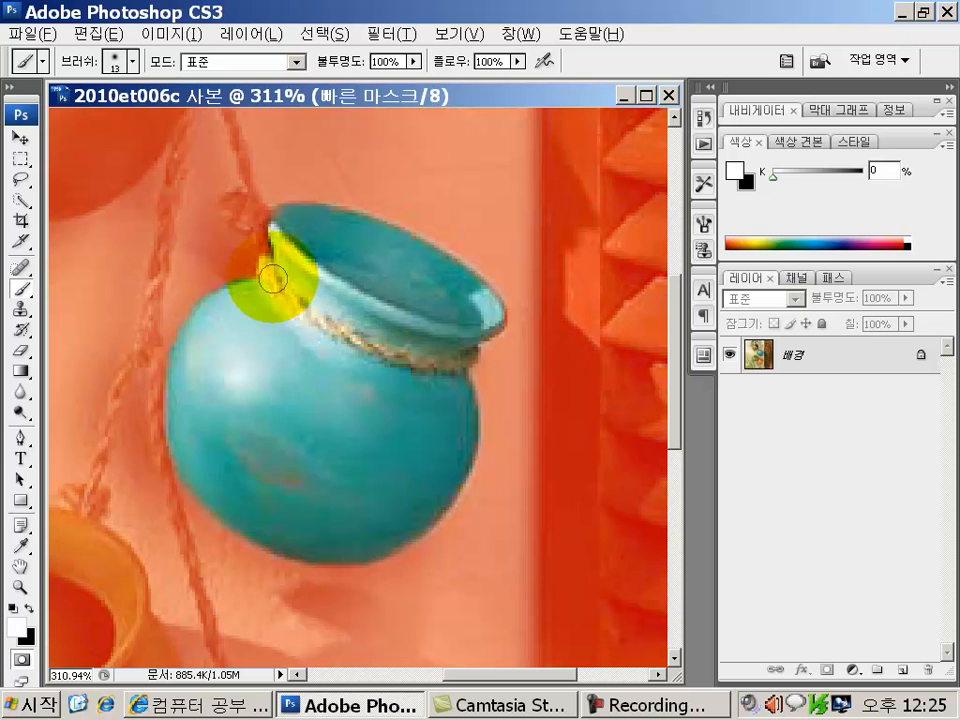
{"action": "left_click", "coordinate": [131, 62]}
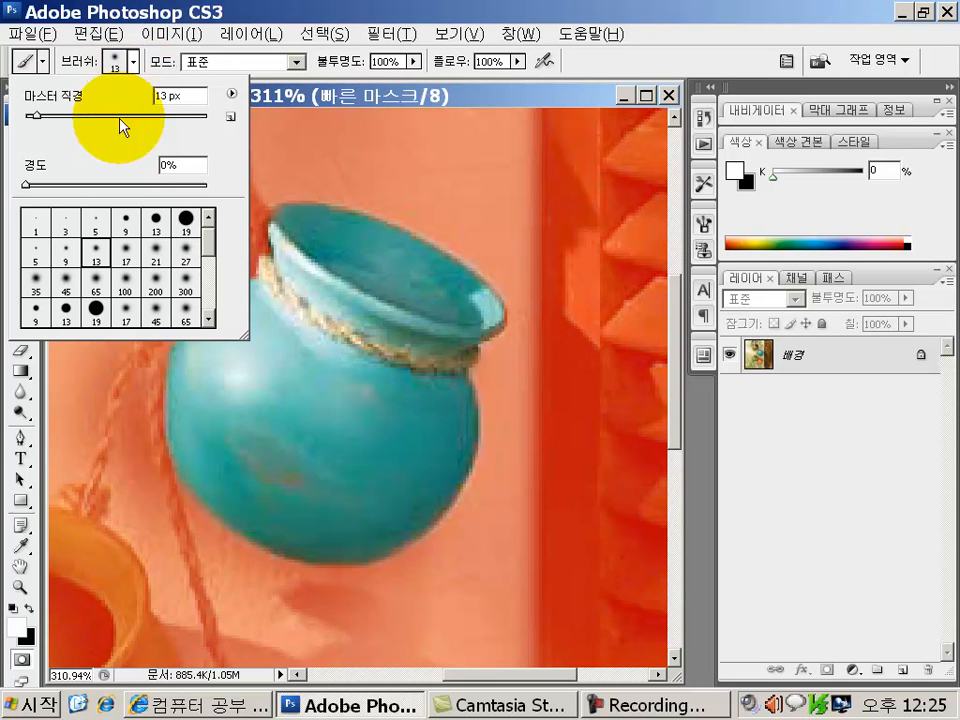
{"action": "left_click", "coordinate": [66, 250]}
{"action": "left_click_drag", "start_coordinate": [256, 270], "coordinate": [268, 268]}
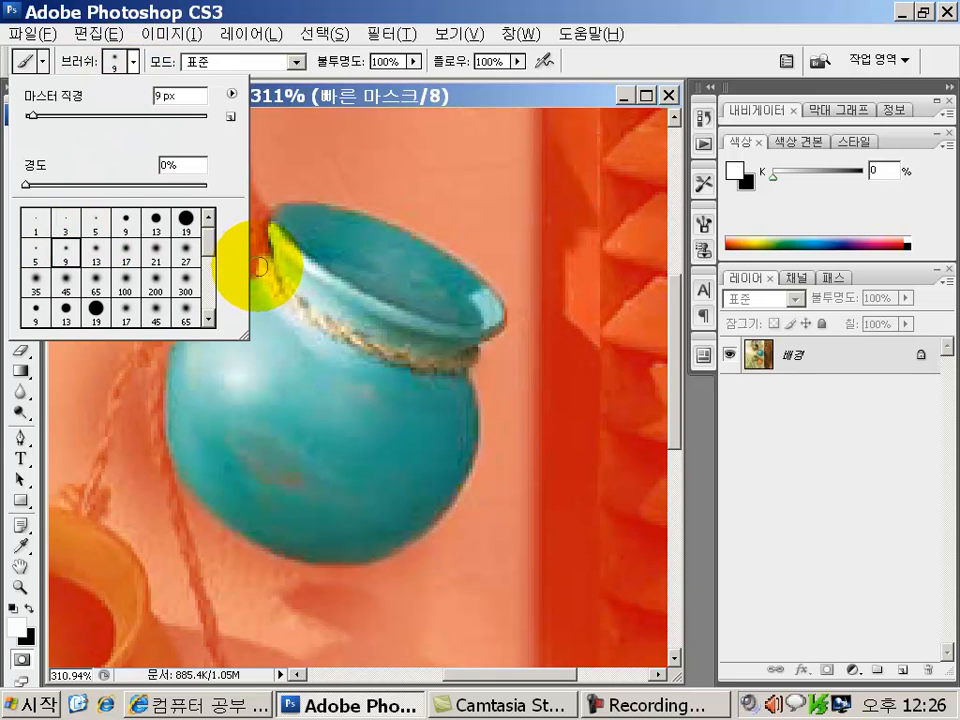
{"action": "mouse_move", "coordinate": [264, 263]}
{"action": "left_mouse_down"}
{"action": "mouse_move", "coordinate": [313, 315]}
{"action": "mouse_move", "coordinate": [252, 263]}
{"action": "mouse_move", "coordinate": [326, 324]}
{"action": "mouse_move", "coordinate": [312, 327]}
{"action": "mouse_move", "coordinate": [318, 322]}
{"action": "mouse_move", "coordinate": [262, 277]}
{"action": "left_mouse_up"}
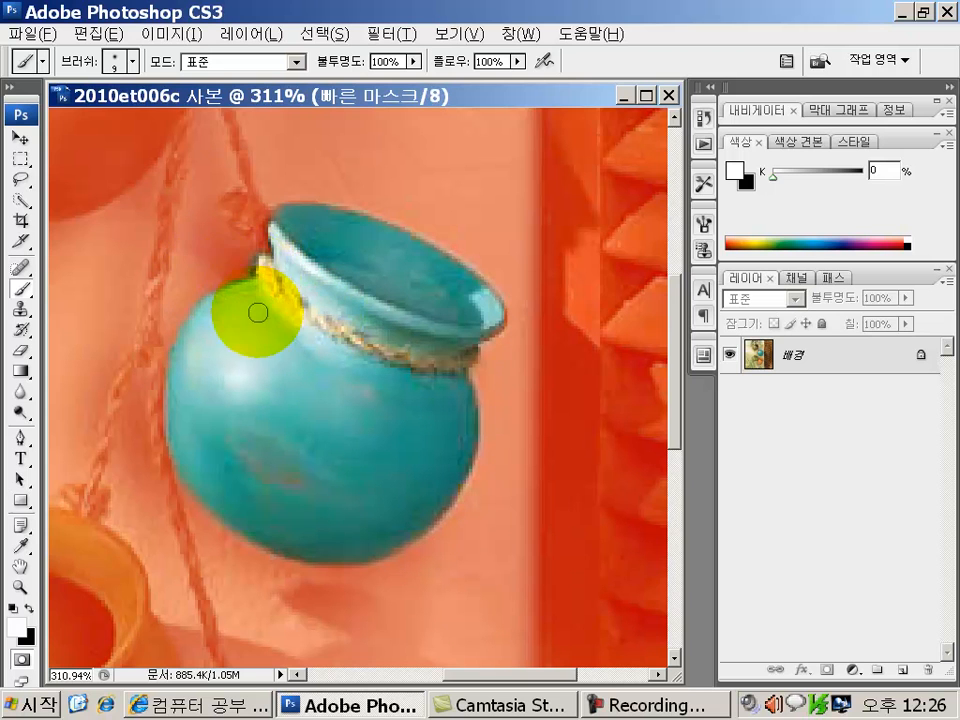
Step: Try adding and removing Quick Mask areas beside the turquoise pot's neck by painting with white and black alternately
{"action": "mouse_move", "coordinate": [252, 253]}
{"action": "left_mouse_down"}
{"action": "mouse_move", "coordinate": [221, 219]}
{"action": "mouse_move", "coordinate": [178, 209]}
{"action": "left_mouse_up"}
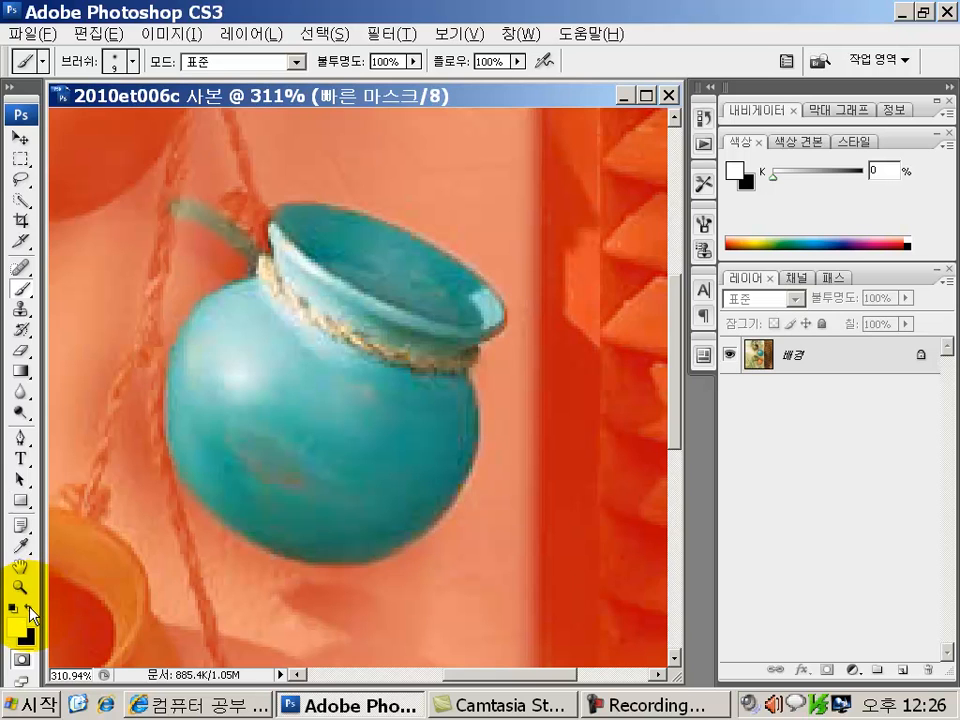
{"action": "left_click", "coordinate": [29, 606]}
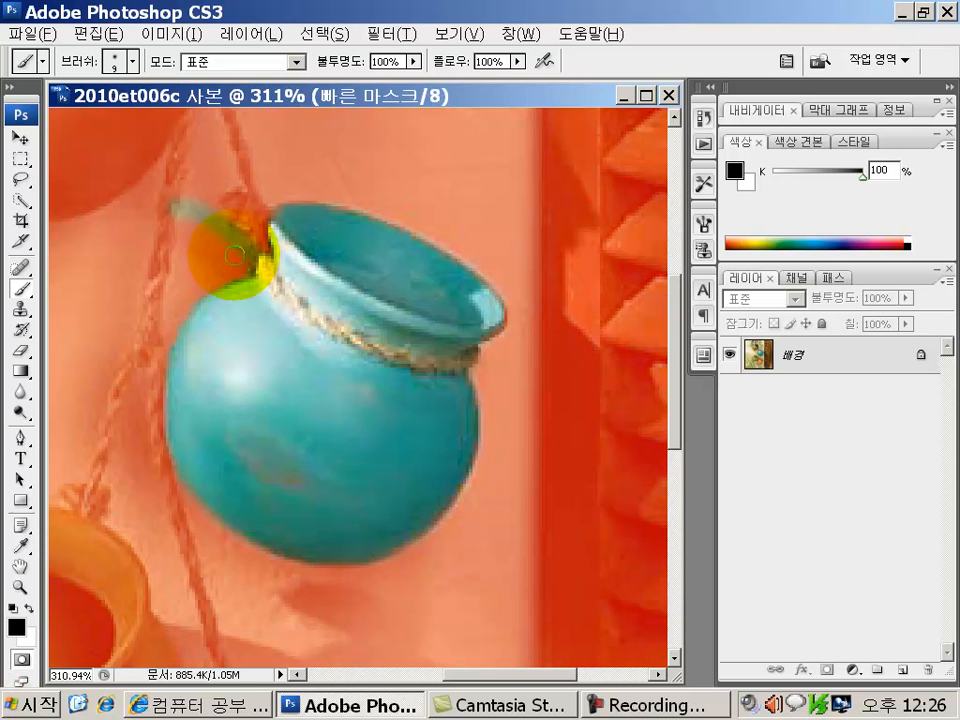
{"action": "mouse_move", "coordinate": [246, 246]}
{"action": "left_mouse_down"}
{"action": "mouse_move", "coordinate": [209, 215]}
{"action": "mouse_move", "coordinate": [162, 233]}
{"action": "mouse_move", "coordinate": [167, 195]}
{"action": "mouse_move", "coordinate": [170, 215]}
{"action": "mouse_move", "coordinate": [177, 207]}
{"action": "mouse_move", "coordinate": [195, 233]}
{"action": "mouse_move", "coordinate": [209, 216]}
{"action": "mouse_move", "coordinate": [243, 285]}
{"action": "mouse_move", "coordinate": [236, 242]}
{"action": "left_mouse_up"}
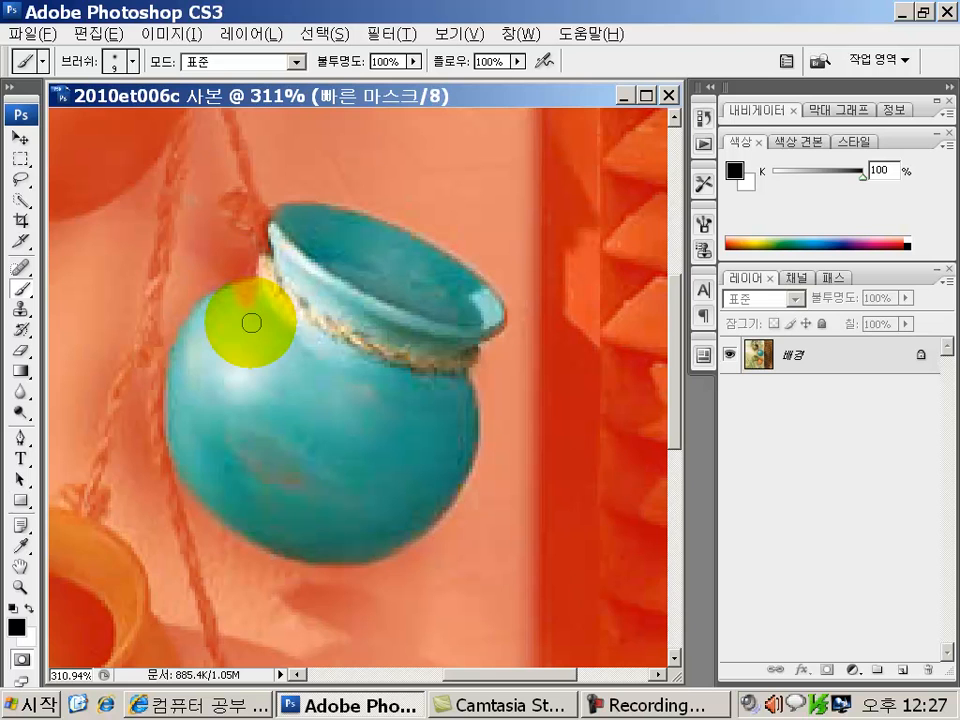
{"action": "left_click", "coordinate": [30, 610]}
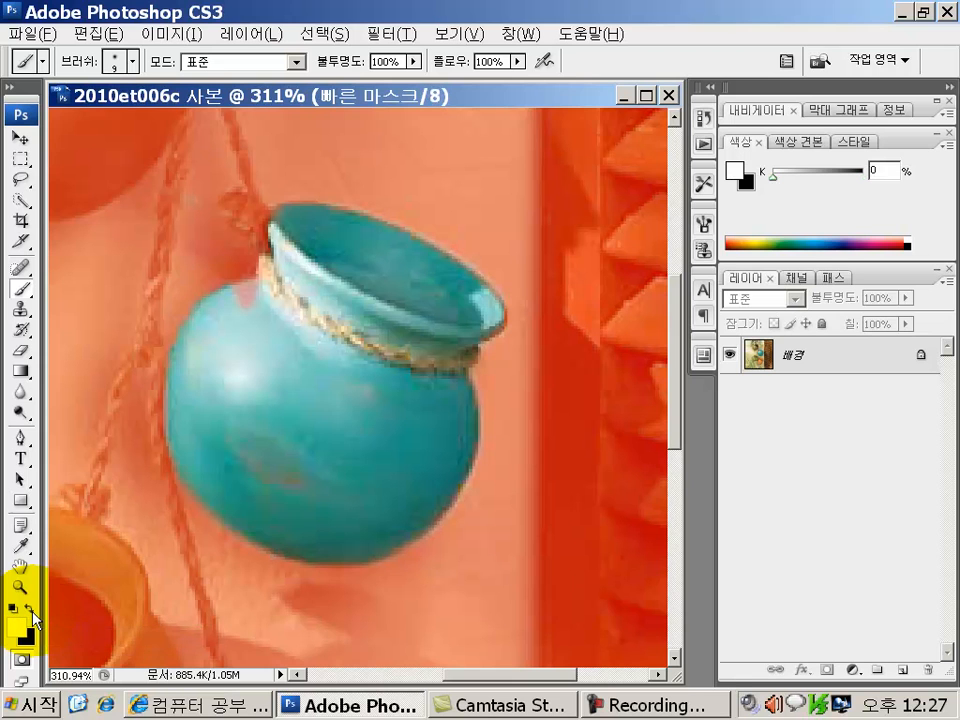
{"action": "mouse_move", "coordinate": [260, 302]}
{"action": "left_mouse_down"}
{"action": "mouse_move", "coordinate": [241, 303]}
{"action": "mouse_move", "coordinate": [251, 284]}
{"action": "mouse_move", "coordinate": [234, 294]}
{"action": "mouse_move", "coordinate": [231, 330]}
{"action": "left_mouse_up"}
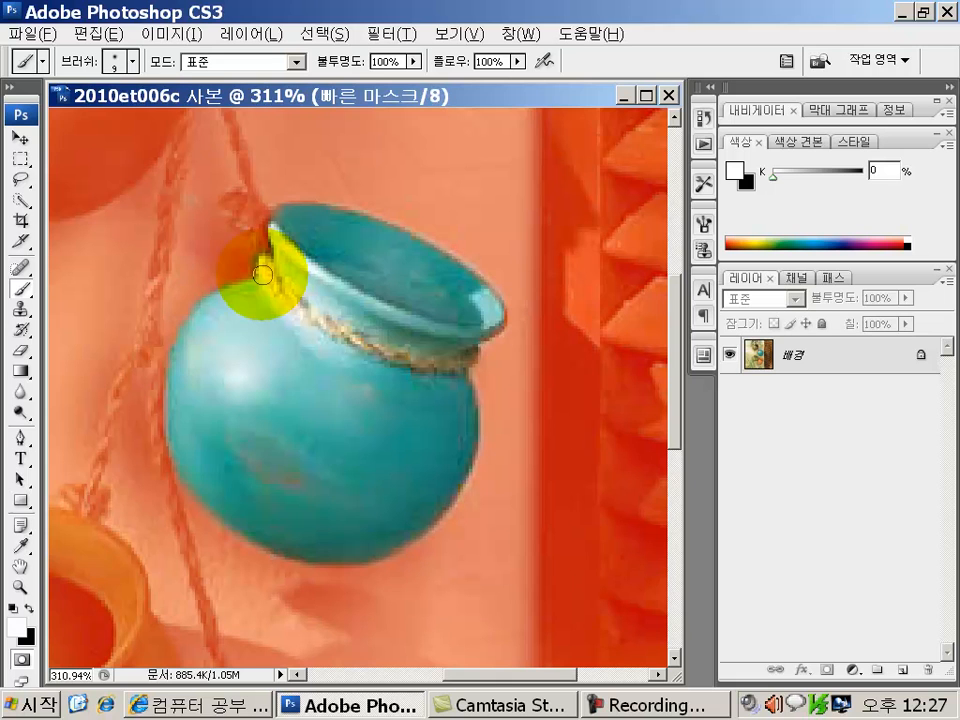
Step: Mask out the rope around the turquoise pot's neck by painting over it in black, reducing the brush to 7 px
{"action": "key", "text": "x"}
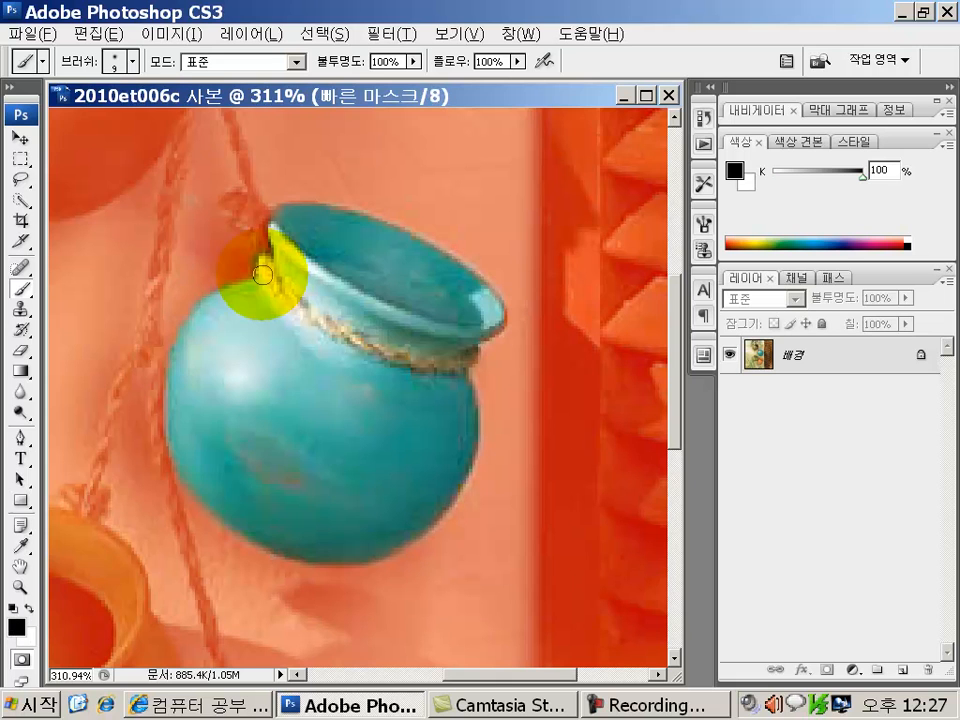
{"action": "mouse_move", "coordinate": [259, 256]}
{"action": "left_mouse_down"}
{"action": "mouse_move", "coordinate": [292, 291]}
{"action": "mouse_move", "coordinate": [293, 304]}
{"action": "mouse_move", "coordinate": [281, 286]}
{"action": "mouse_move", "coordinate": [296, 316]}
{"action": "mouse_move", "coordinate": [349, 342]}
{"action": "left_mouse_up"}
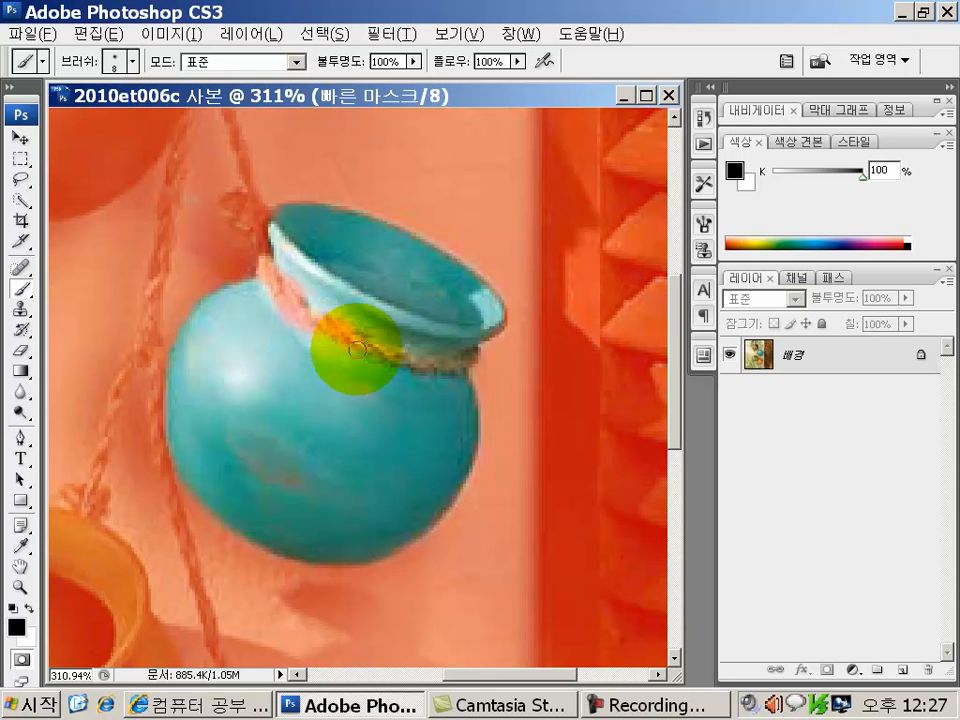
{"action": "key", "text": "bracketleft"}
{"action": "key", "text": "bracketleft"}
{"action": "mouse_move", "coordinate": [353, 341]}
{"action": "left_mouse_down"}
{"action": "mouse_move", "coordinate": [379, 357]}
{"action": "mouse_move", "coordinate": [481, 355]}
{"action": "left_mouse_up"}
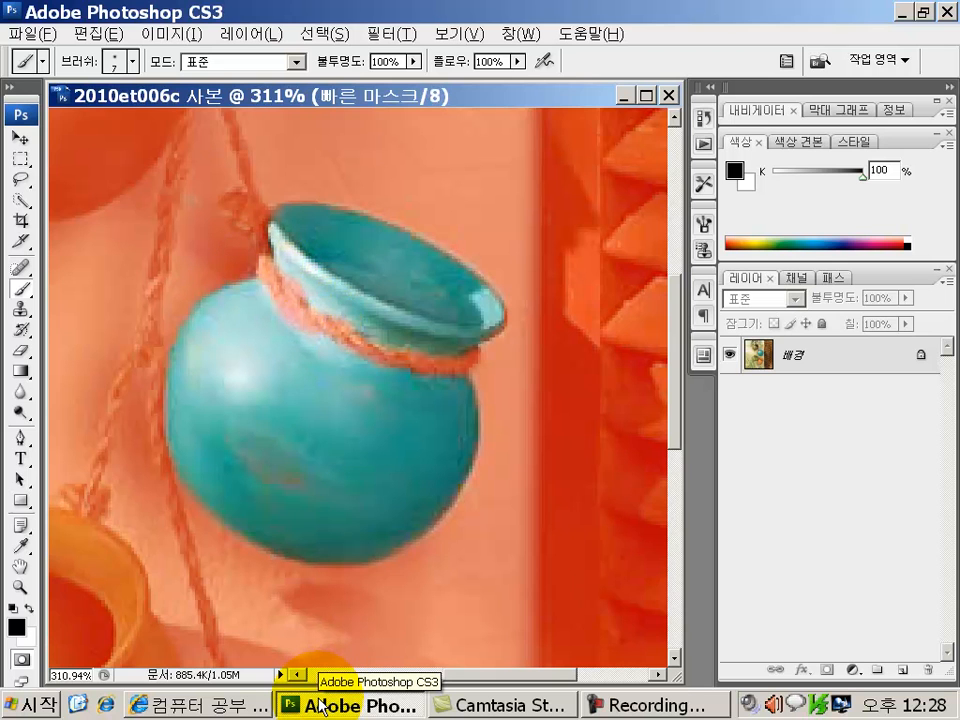
Step: Refine the mask along the pot's body and rim edges with white and black strokes, and convert it to a selection
{"action": "key", "text": "x"}
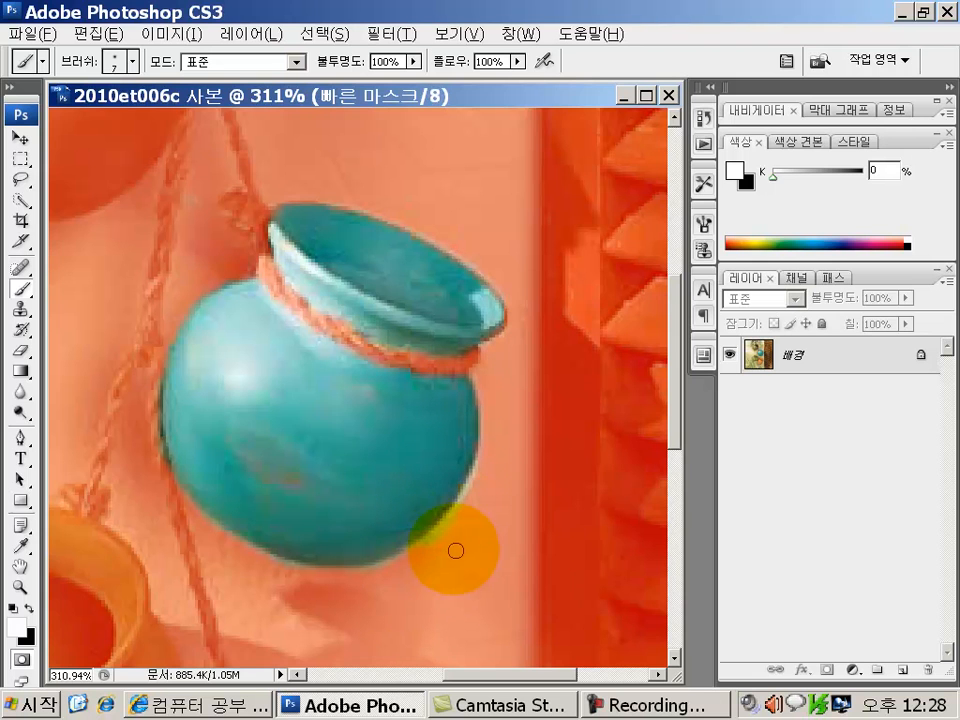
{"action": "key", "text": "x"}
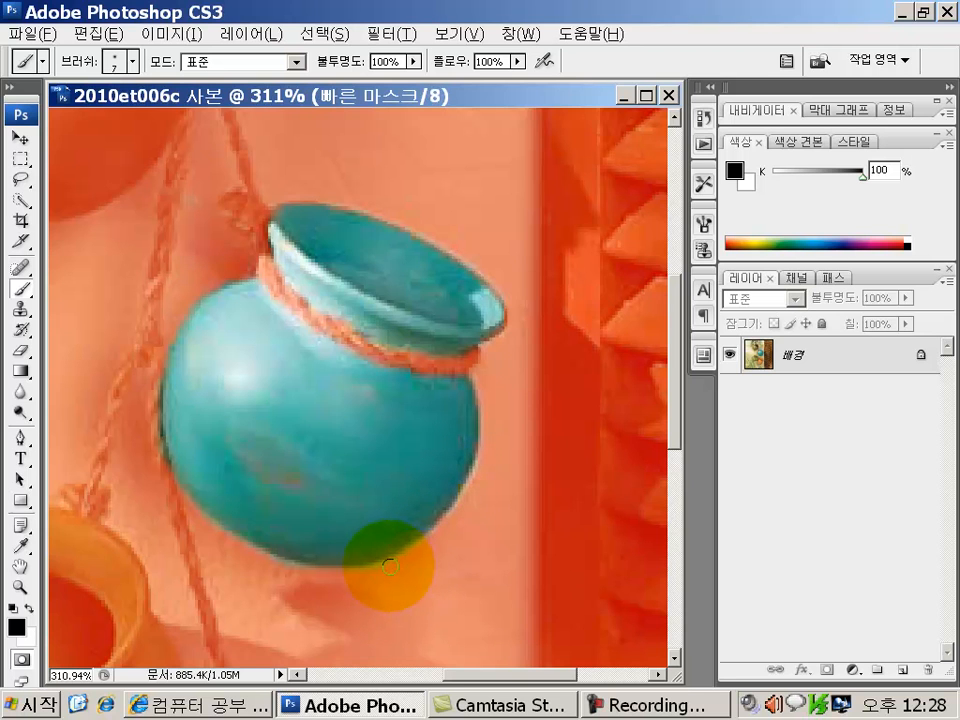
{"action": "key", "text": "x"}
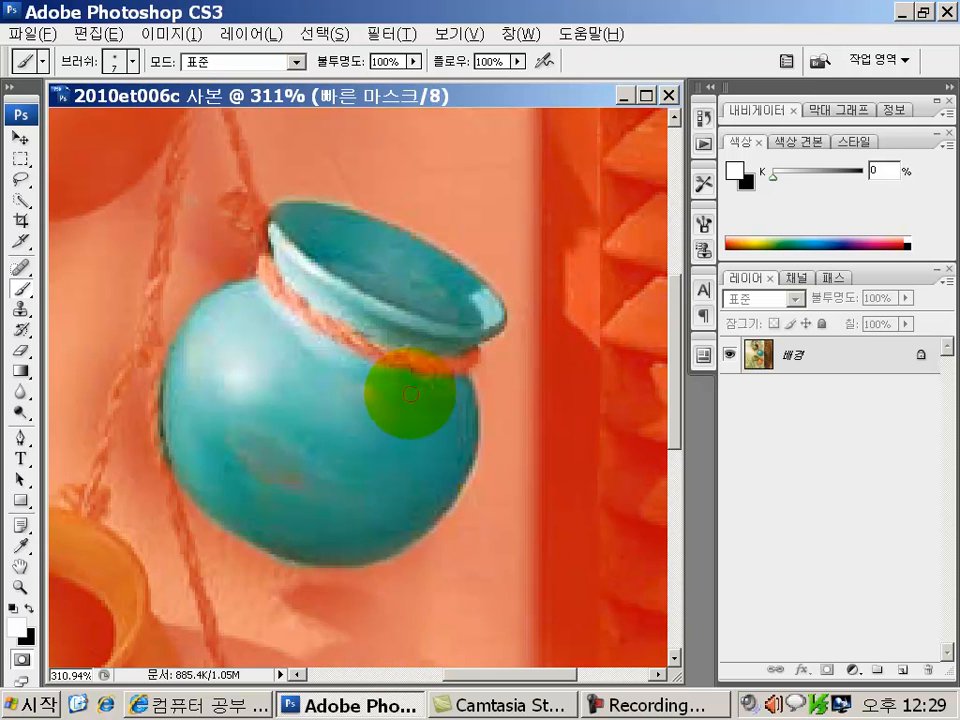
{"action": "left_click", "coordinate": [20, 660]}
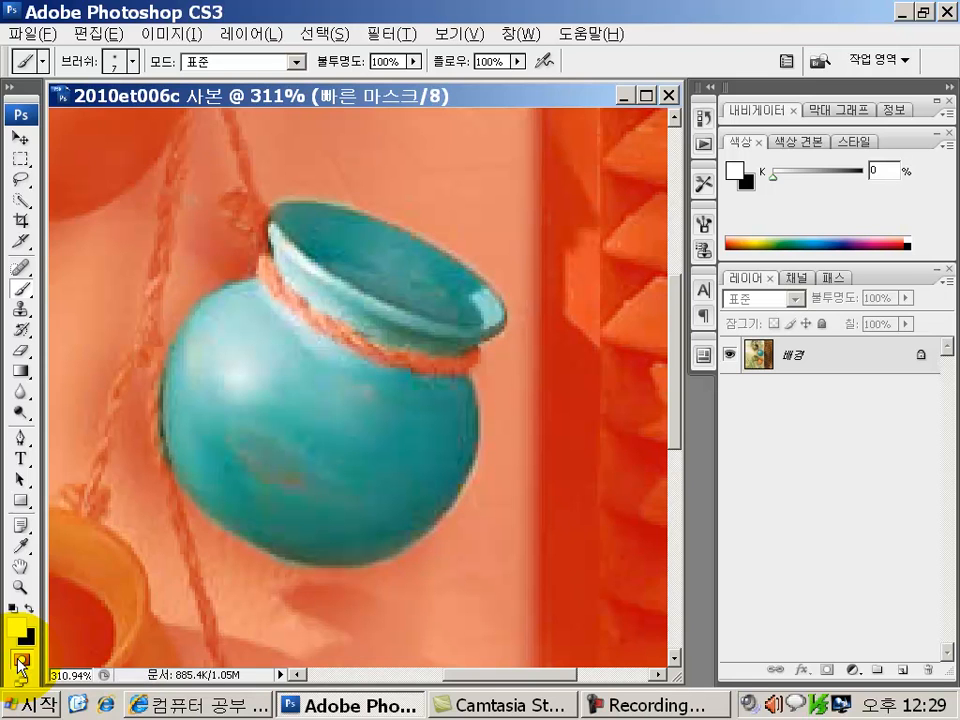
{"action": "left_click", "coordinate": [20, 660]}
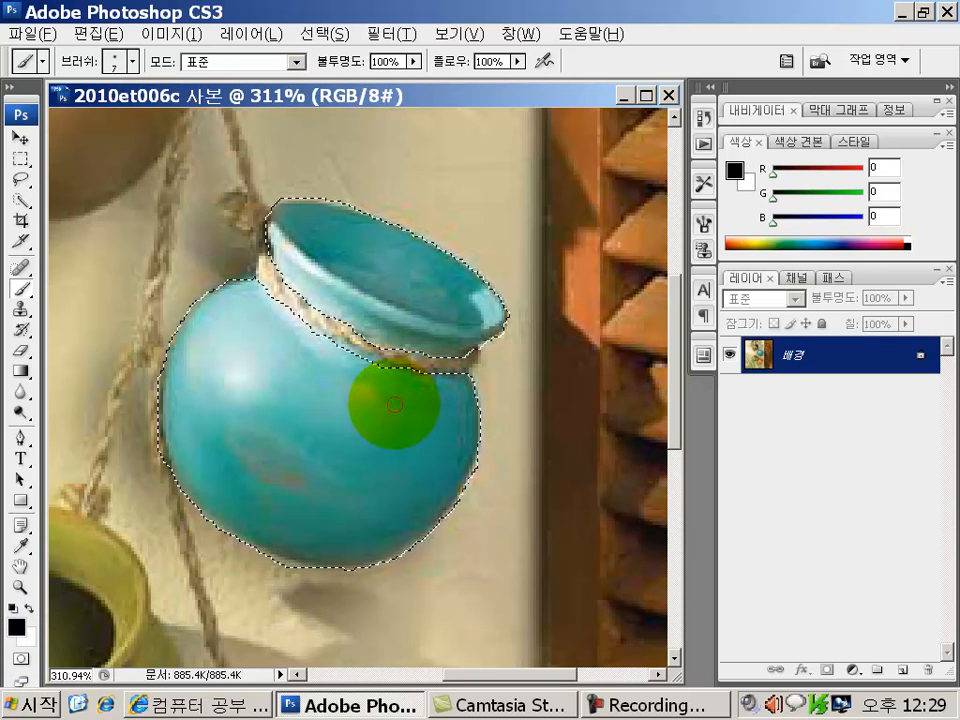
Step: Trim the excess along the pot's upper rim with black strokes in Quick Mask mode, and return to the normal selection
{"action": "left_click", "coordinate": [20, 660]}
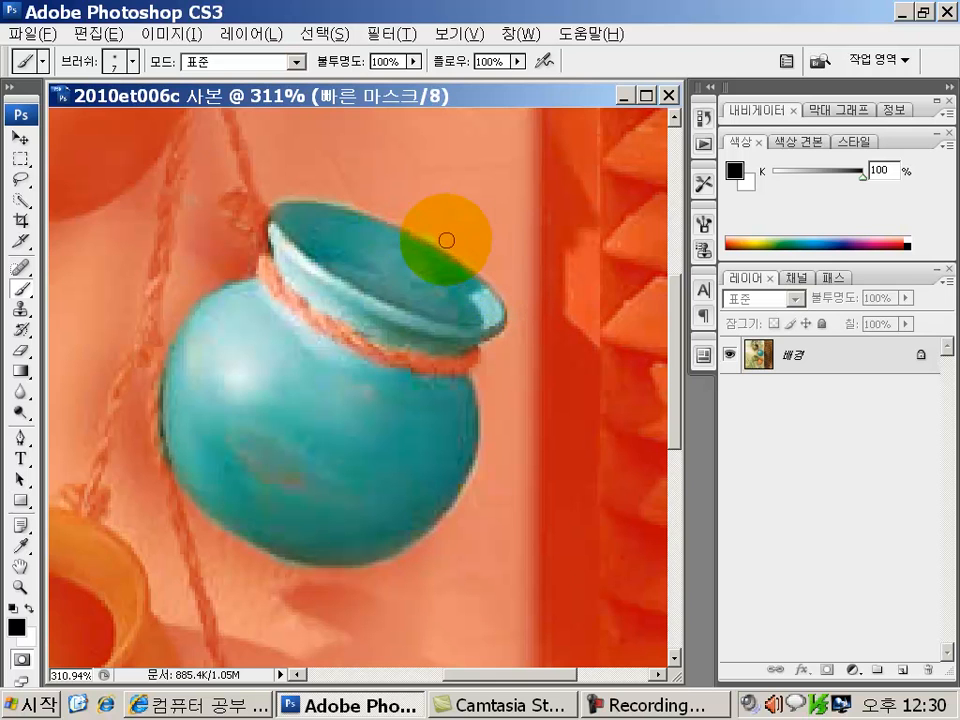
{"action": "mouse_move", "coordinate": [487, 278]}
{"action": "left_mouse_down"}
{"action": "mouse_move", "coordinate": [381, 217]}
{"action": "mouse_move", "coordinate": [343, 208]}
{"action": "left_mouse_up"}
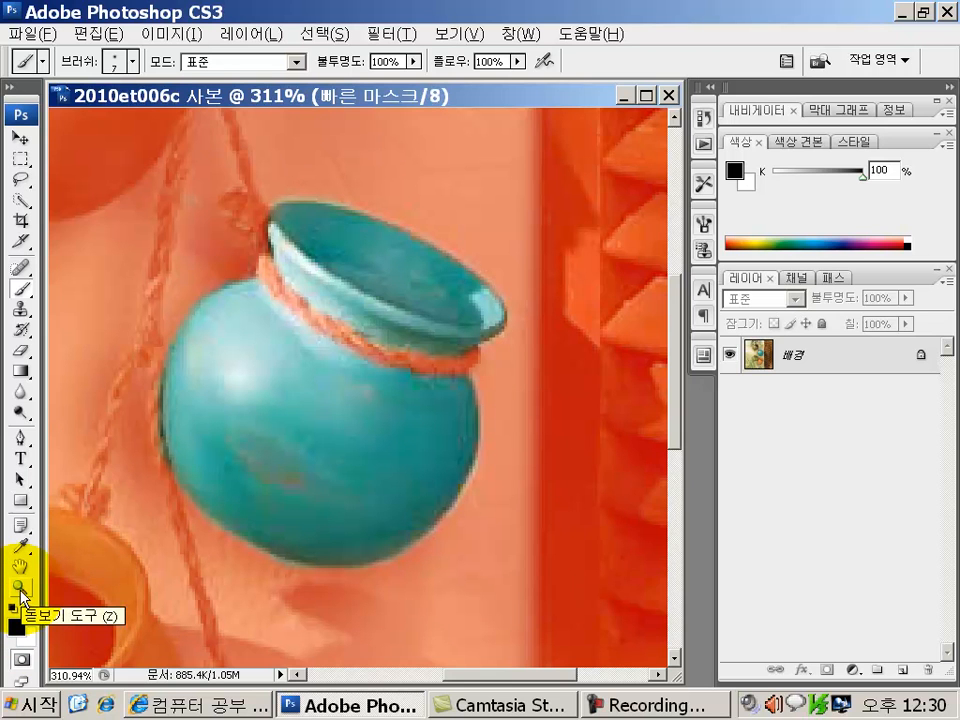
{"action": "left_click", "coordinate": [20, 591]}
{"action": "left_click_drag", "start_coordinate": [257, 161], "coordinate": [544, 388]}
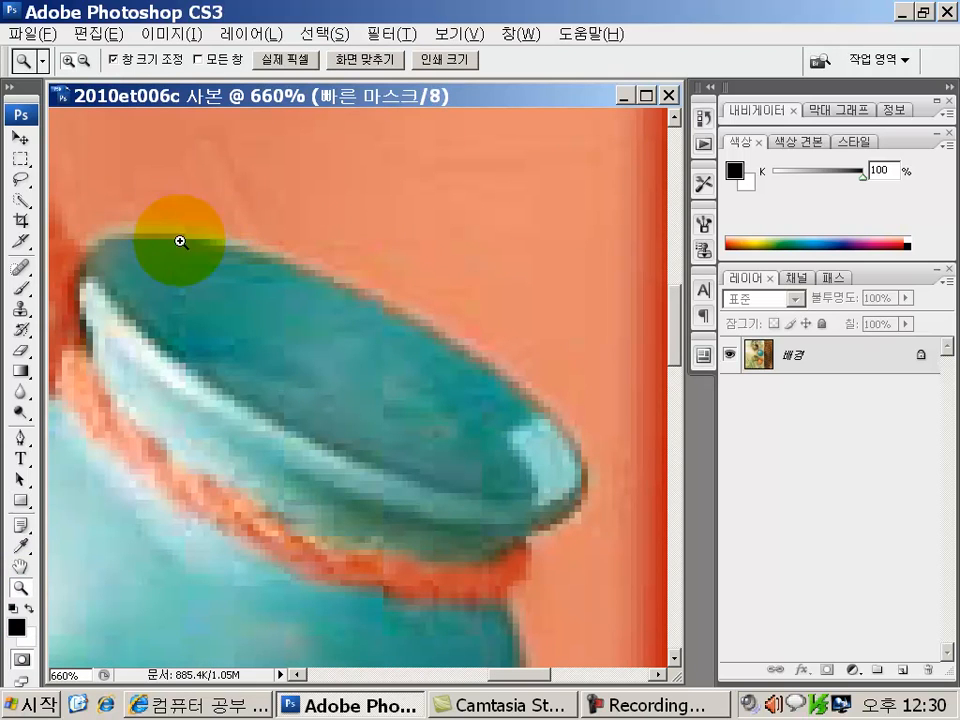
{"action": "left_click", "coordinate": [21, 289]}
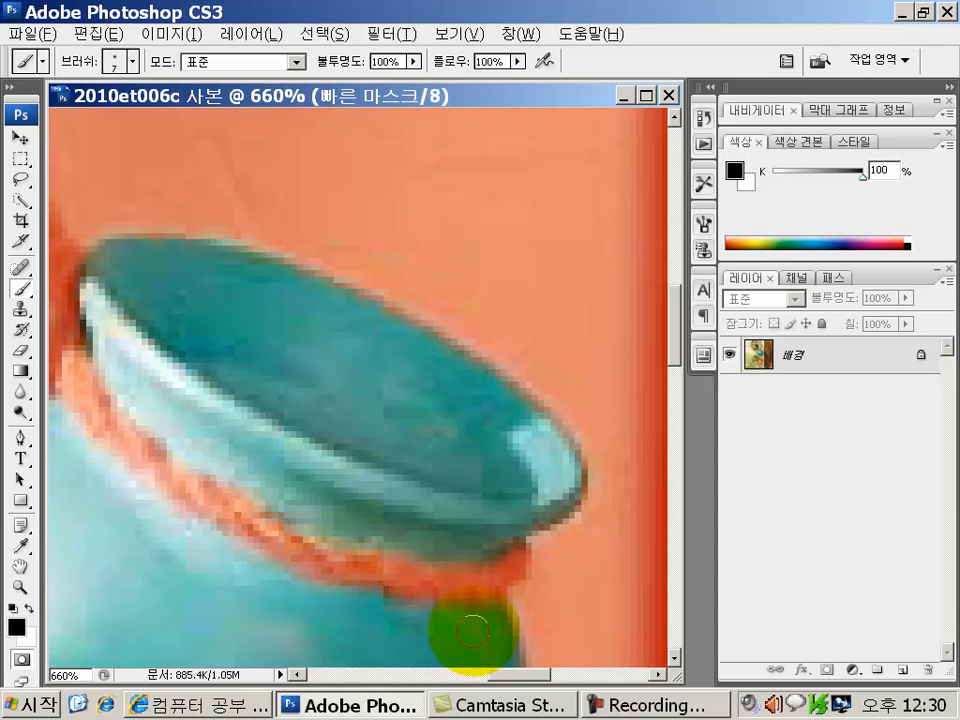
{"action": "left_click", "coordinate": [20, 660]}
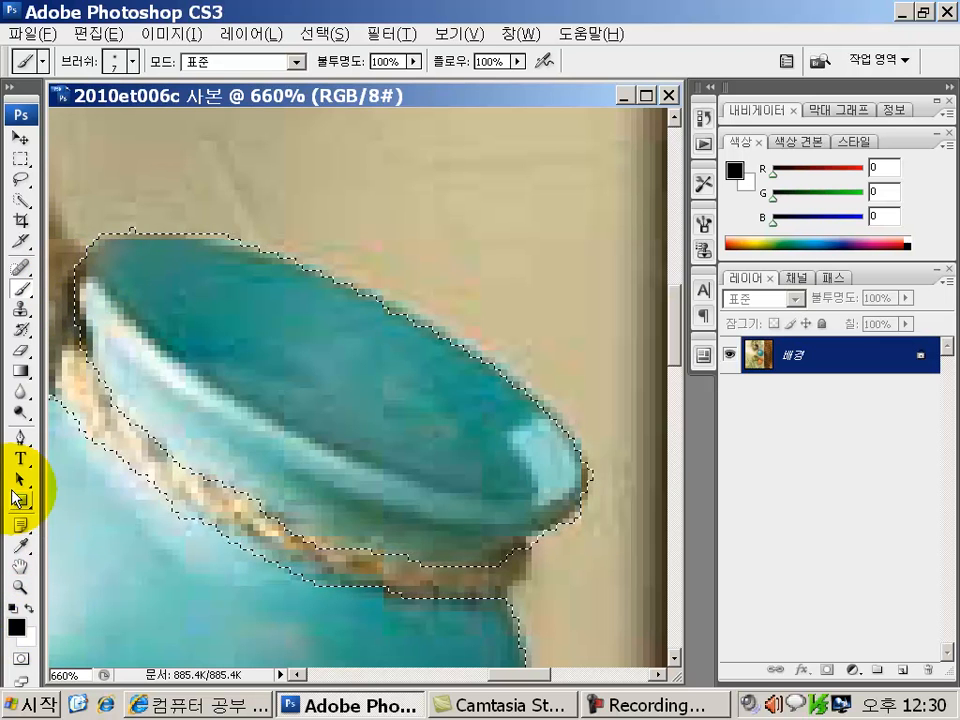
Step: Add the missing edge at the pot's upper-left rim with white in Quick Mask mode, and return to the normal selection
{"action": "left_click", "coordinate": [20, 660]}
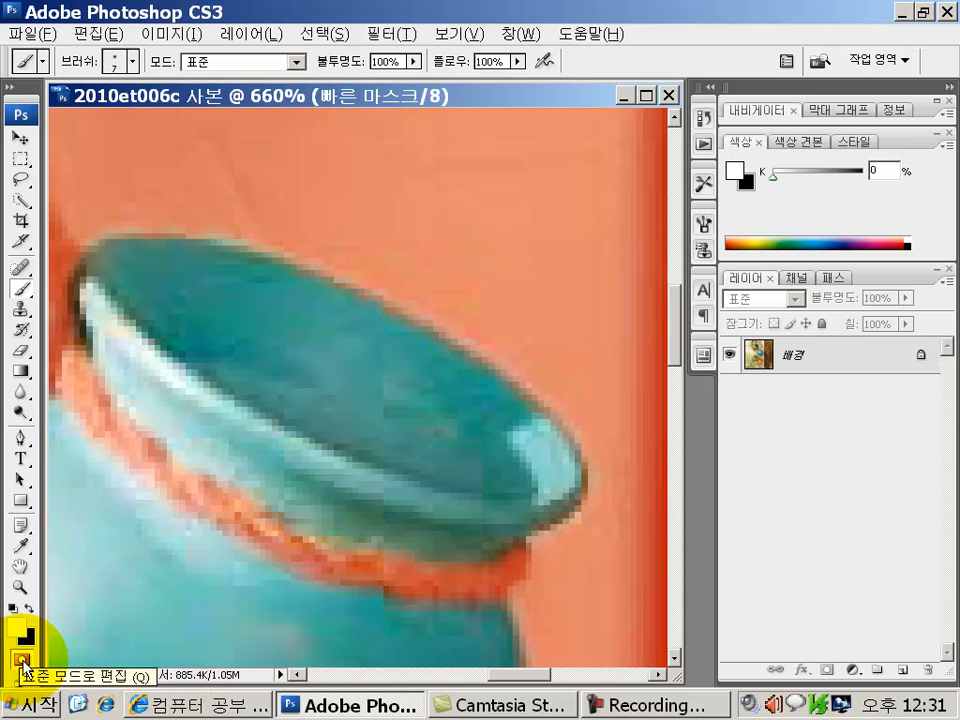
{"action": "left_click", "coordinate": [22, 662]}
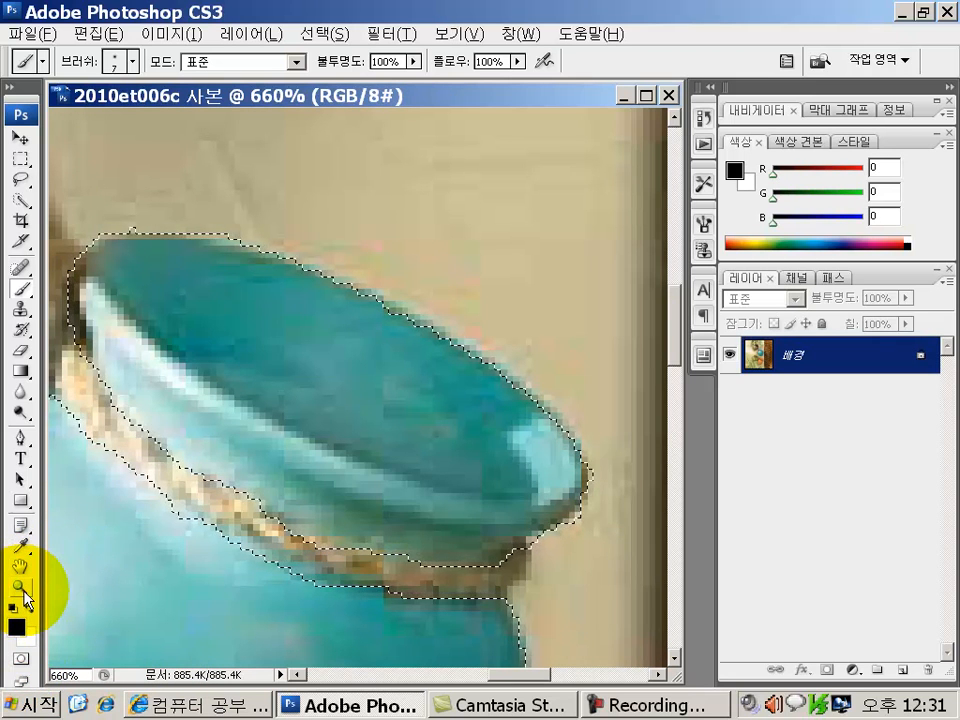
Step: Return the view to 100% and copy the selected turquoise pot to a new layer
{"action": "double_click", "coordinate": [21, 589]}
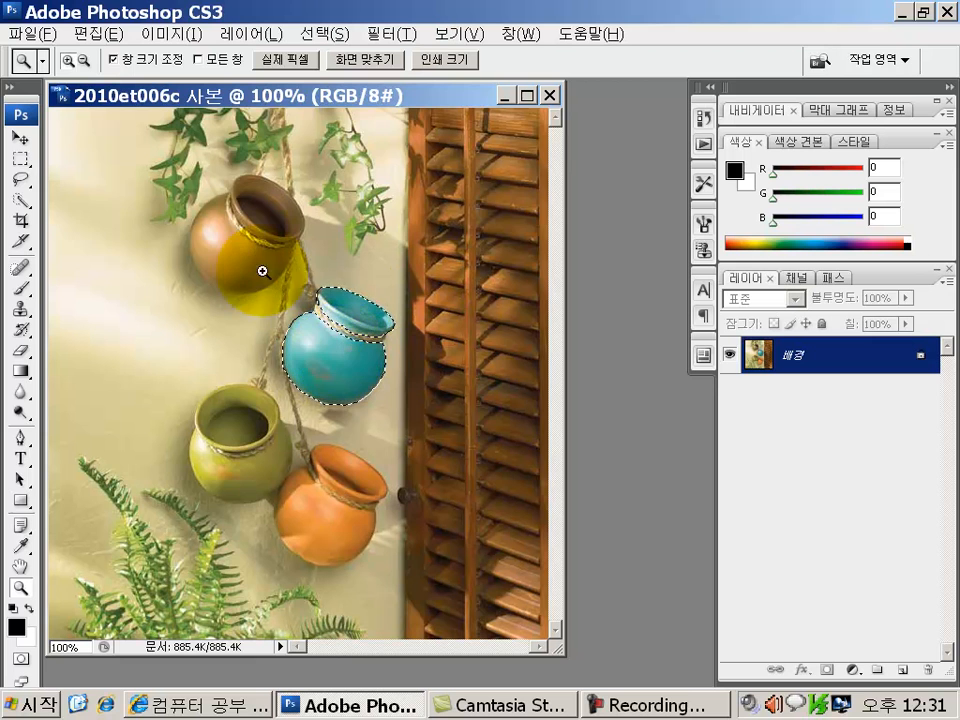
{"action": "left_click", "coordinate": [20, 163]}
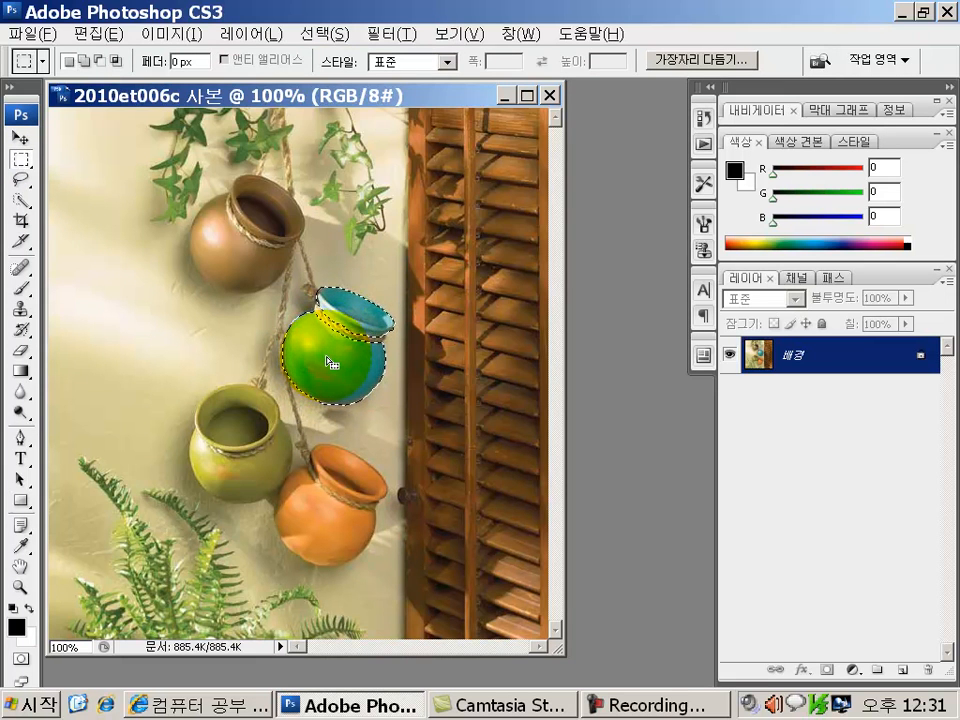
{"action": "right_click", "coordinate": [330, 362]}
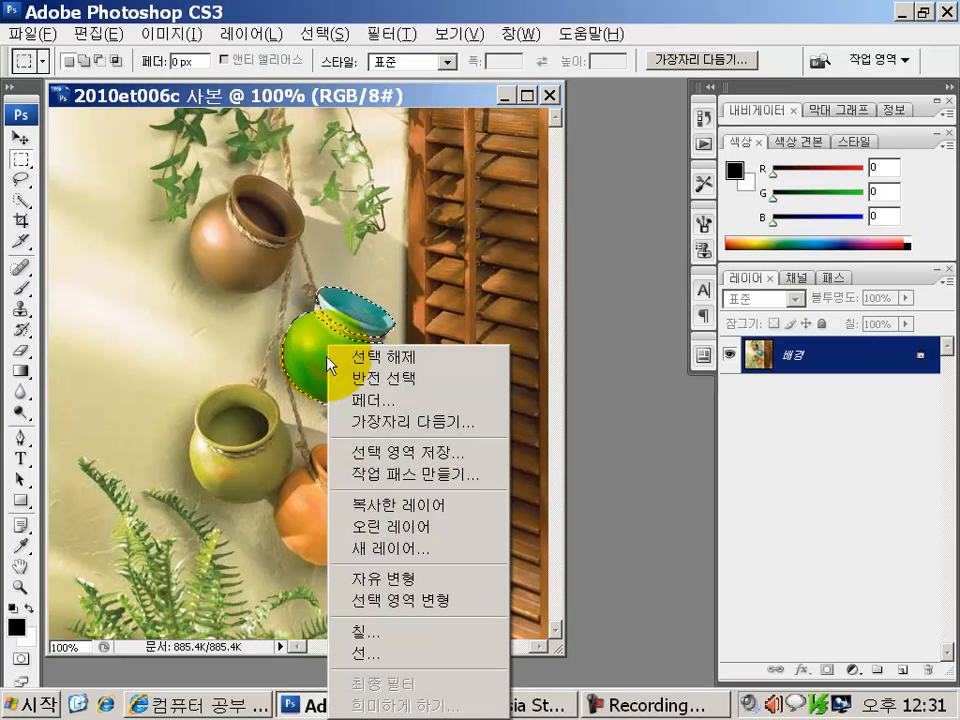
{"action": "left_click", "coordinate": [398, 507]}
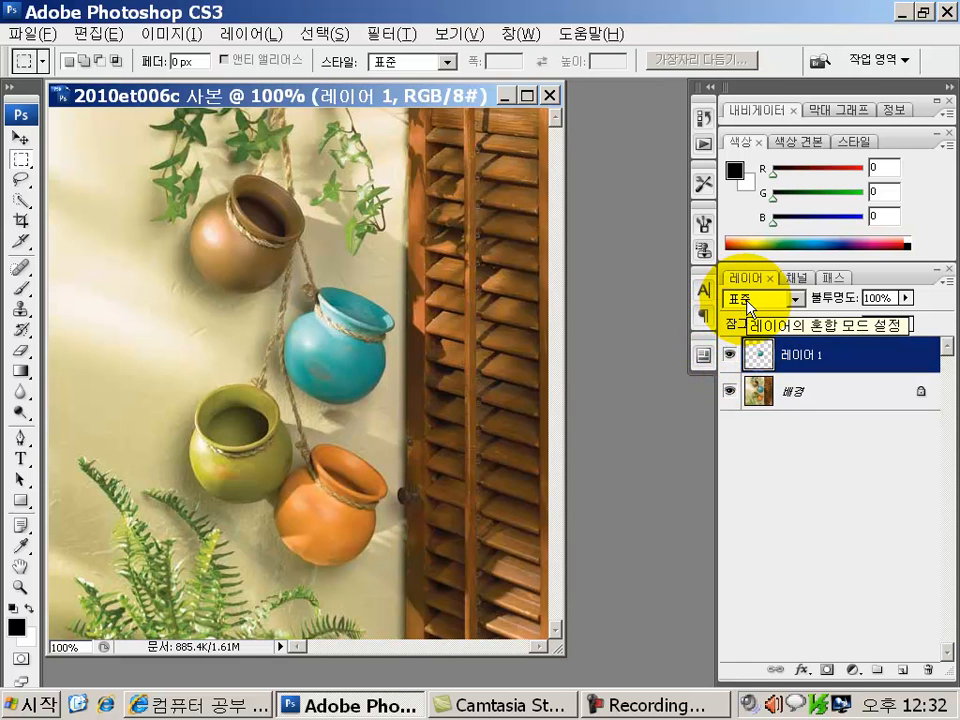
Step: Step through the pot layer's blend modes from Dissolve (디졸브) via Multiply (곱하기) and Color Burn (색상 번), and set it to Screen (스크린)
{"action": "left_click", "coordinate": [747, 300]}
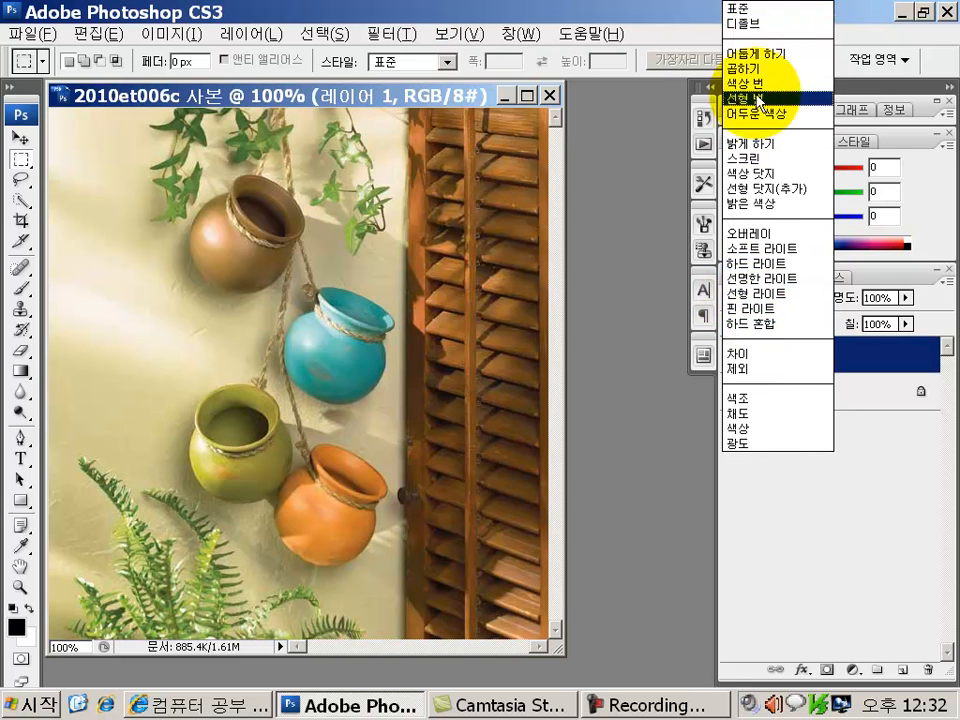
{"action": "left_click", "coordinate": [749, 26]}
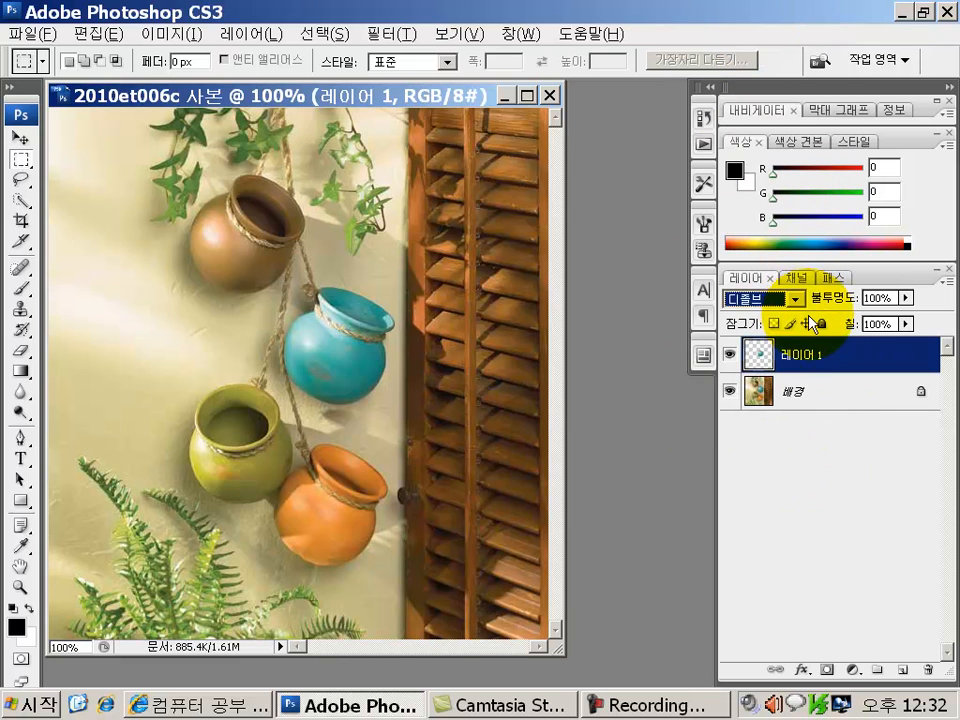
{"action": "key", "text": "Down"}
{"action": "key", "text": "Down"}
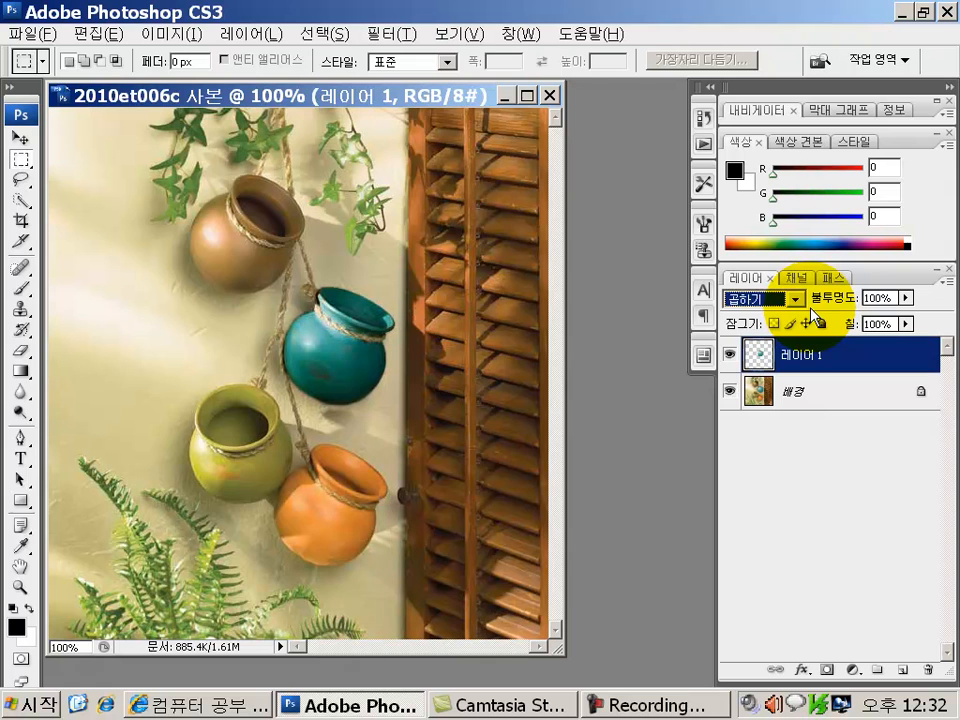
{"action": "key", "text": "Down"}
{"action": "key", "text": "Down"}
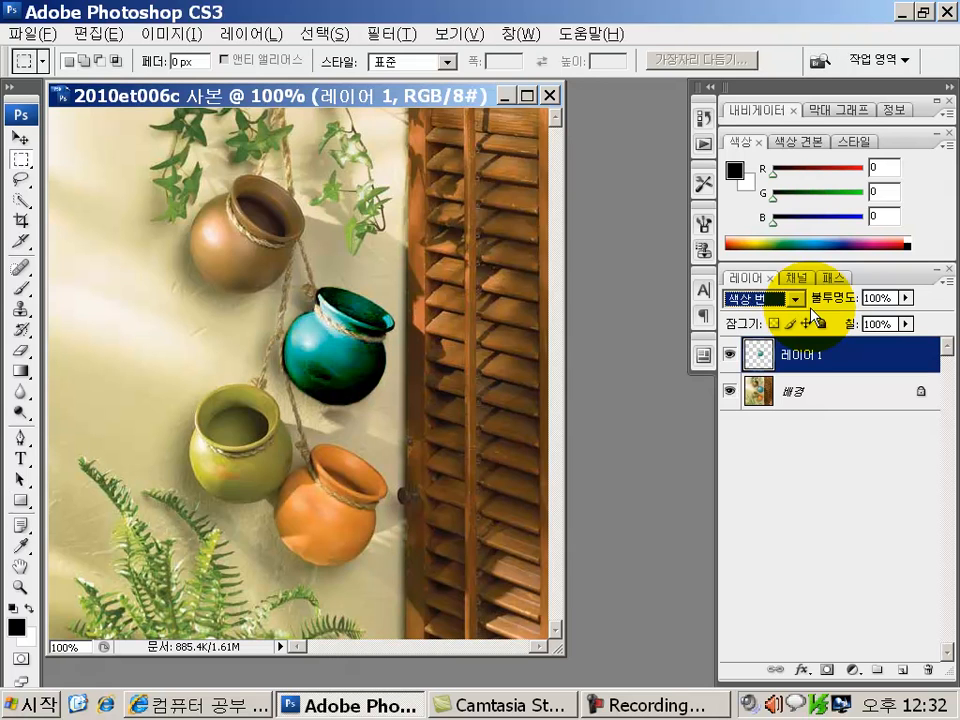
{"action": "key", "text": "Down"}
{"action": "key", "text": "Down"}
{"action": "key", "text": "Down"}
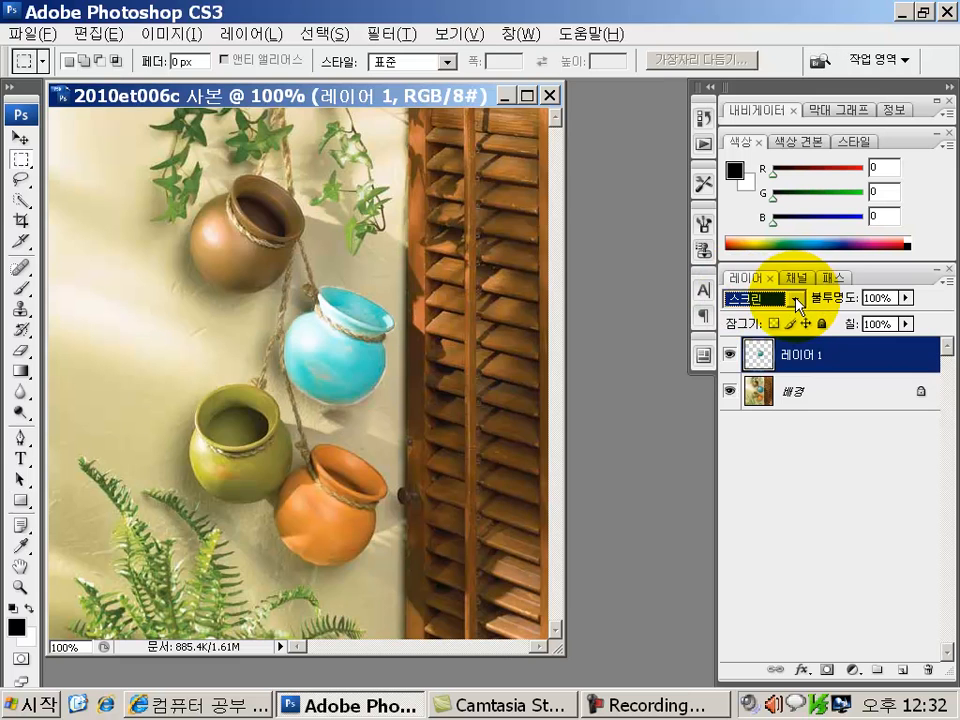
Step: Lower the pot layer's opacity to 45%
{"action": "left_click", "coordinate": [906, 298]}
{"action": "left_click_drag", "start_coordinate": [906, 318], "coordinate": [855, 318]}
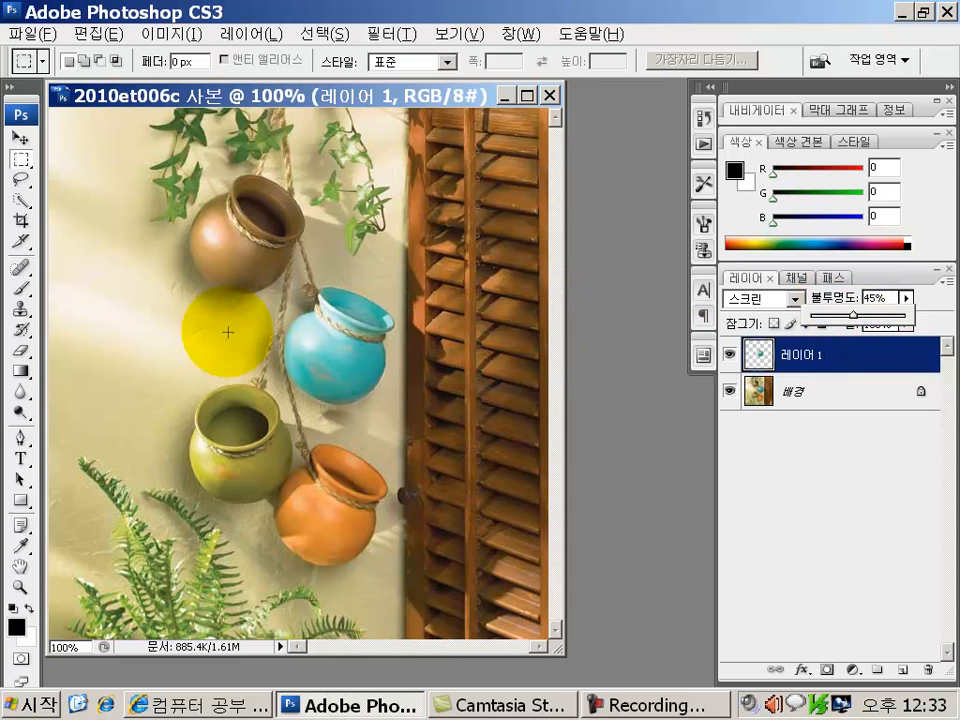
{"action": "left_click_drag", "start_coordinate": [407, 315], "coordinate": [384, 396]}
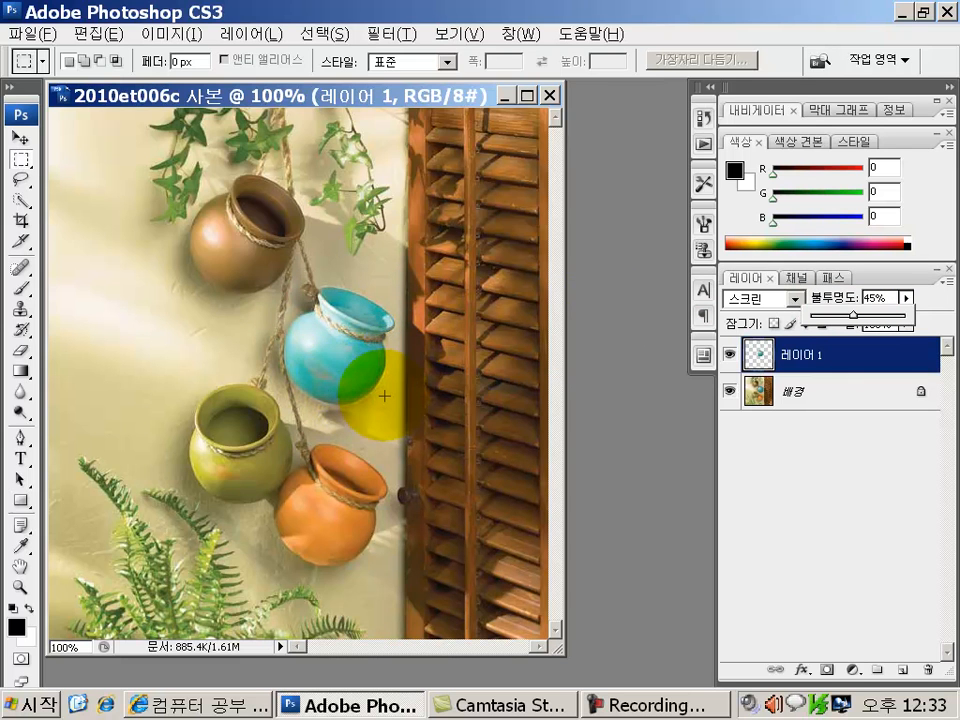
{"action": "left_click", "coordinate": [839, 300]}
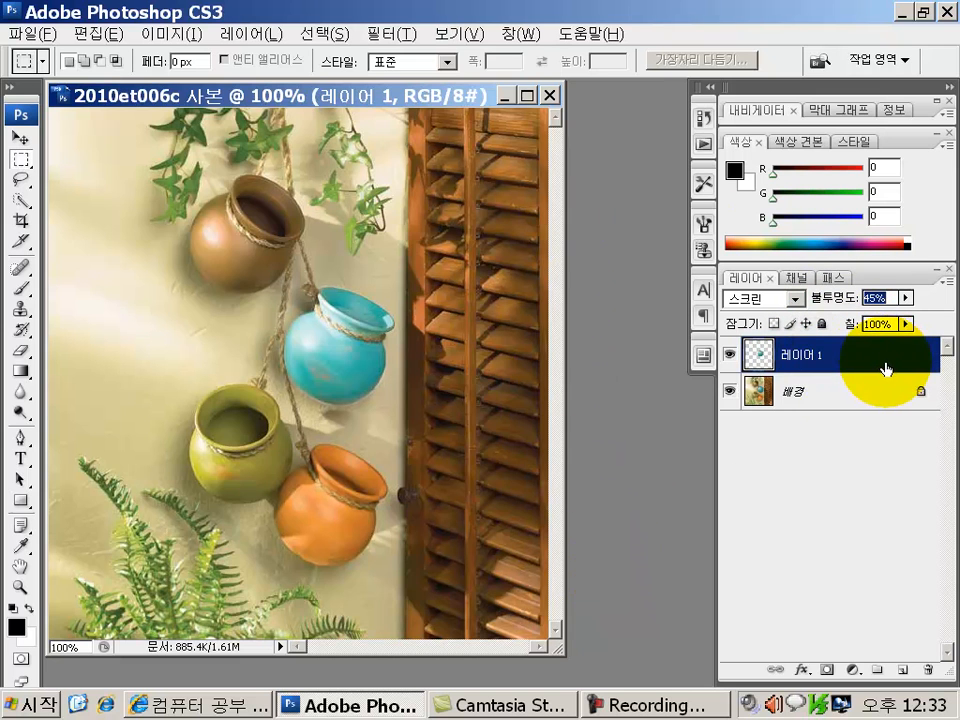
Step: Reselect the pot layer, try opacities such as 50%, 90%, 20% and 40%, and set the opacity to 87%
{"action": "left_click", "coordinate": [833, 395]}
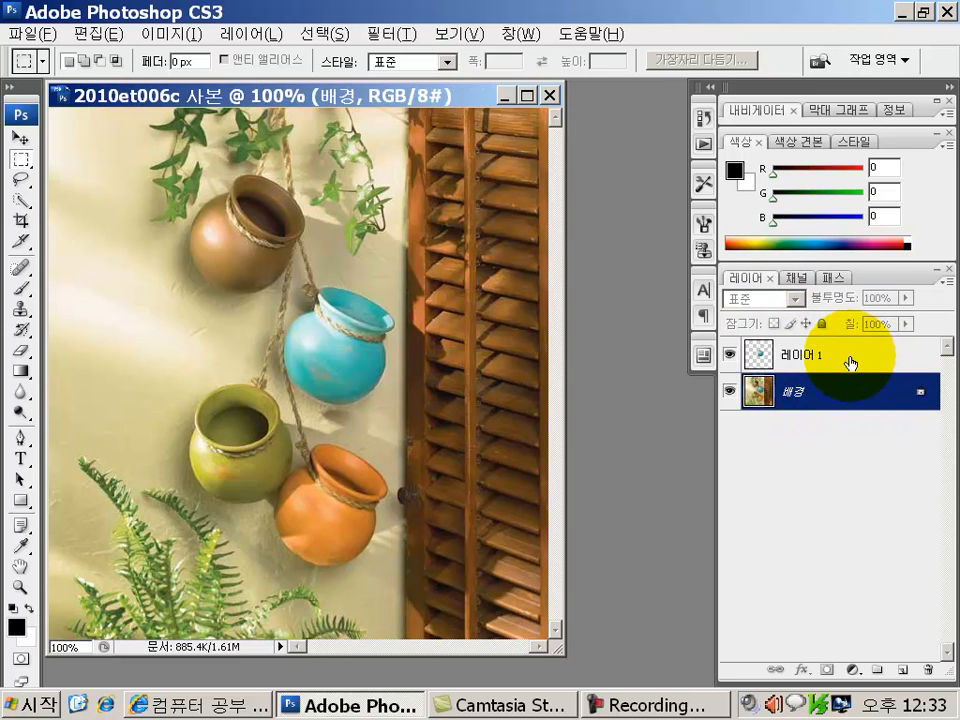
{"action": "left_click", "coordinate": [850, 362]}
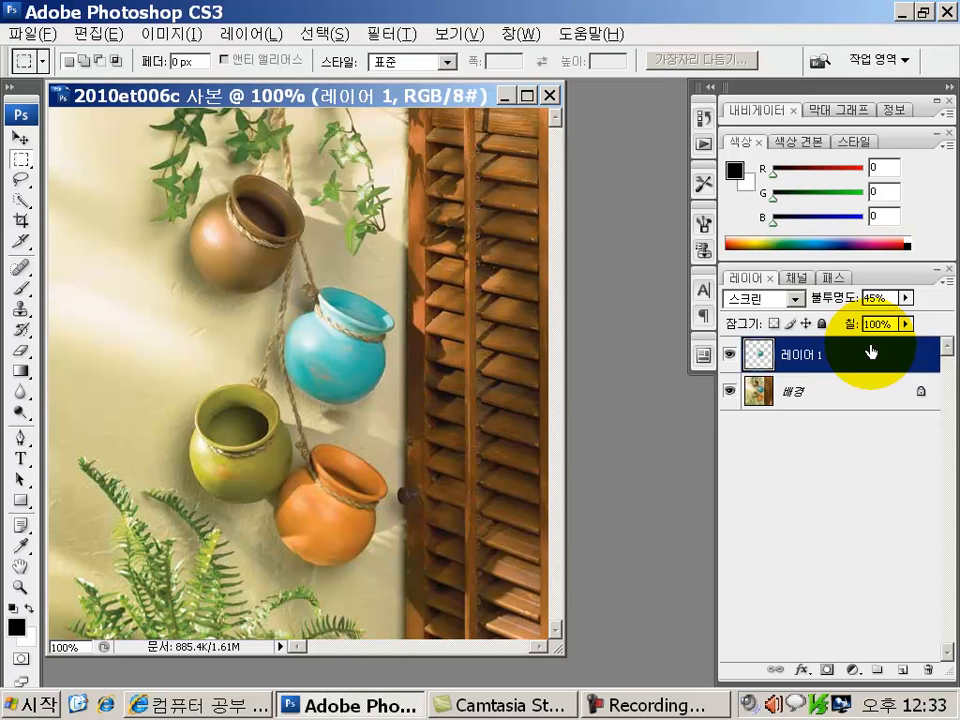
{"action": "key", "text": "5"}
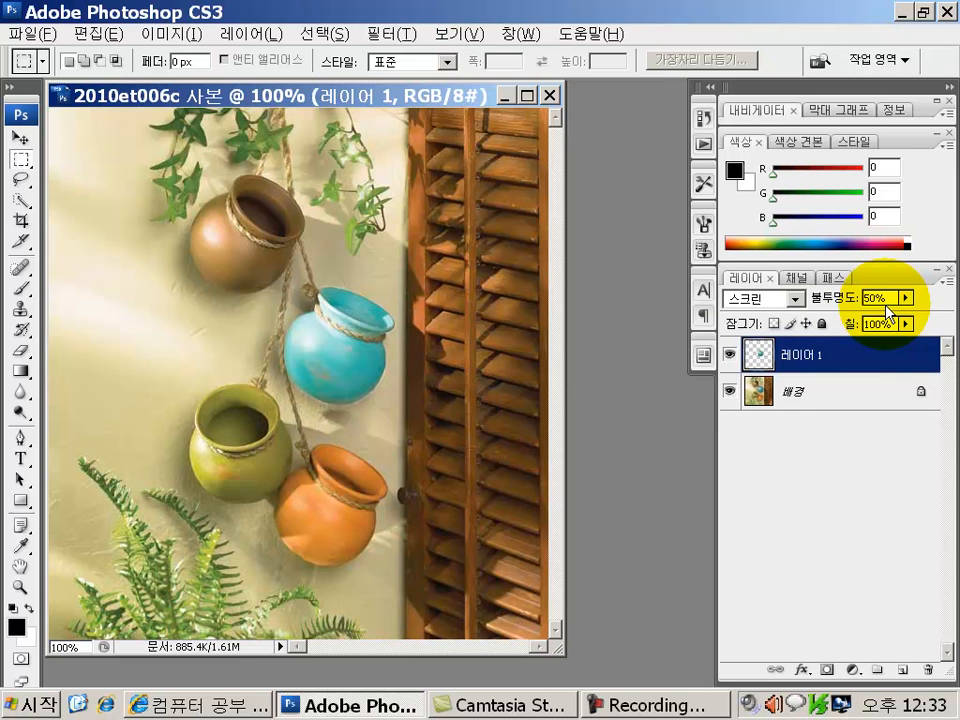
{"action": "key", "text": "9"}
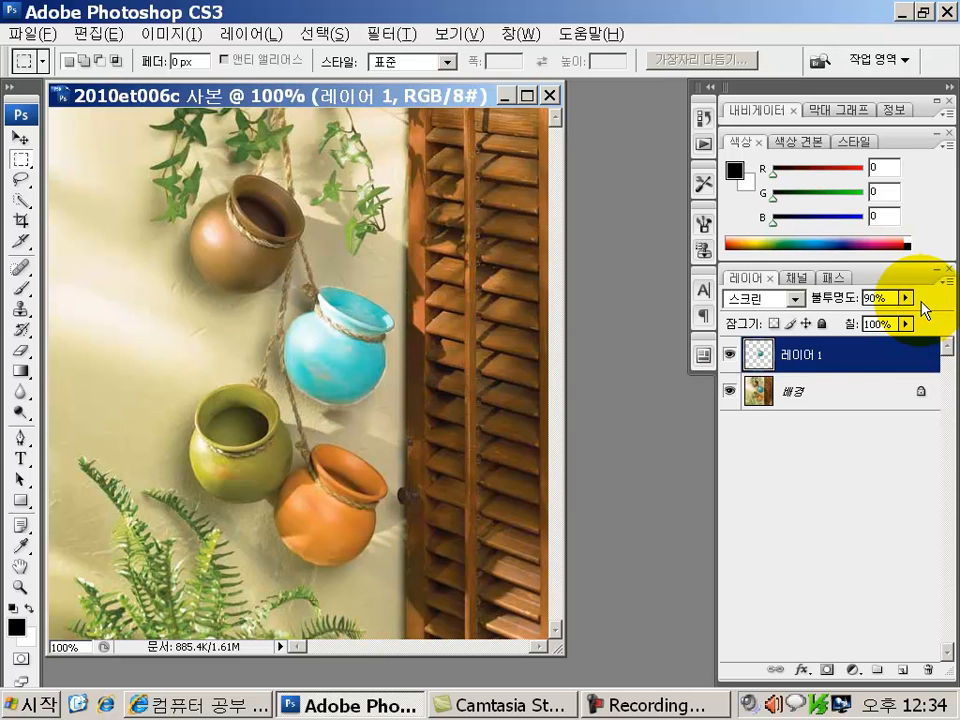
{"action": "key", "text": "2"}
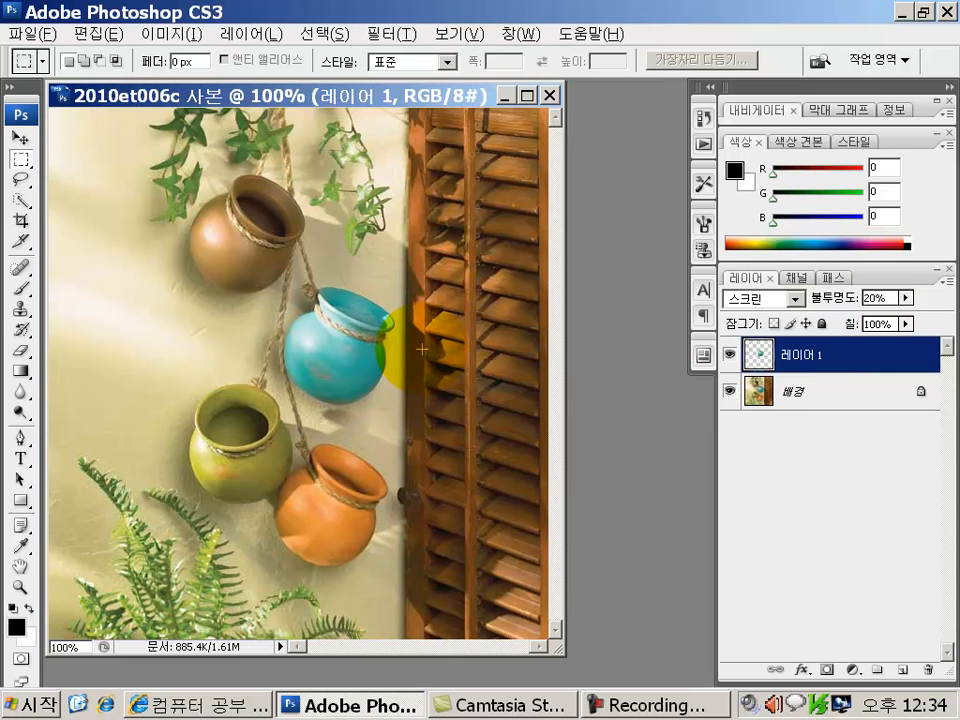
{"action": "key", "text": "3"}
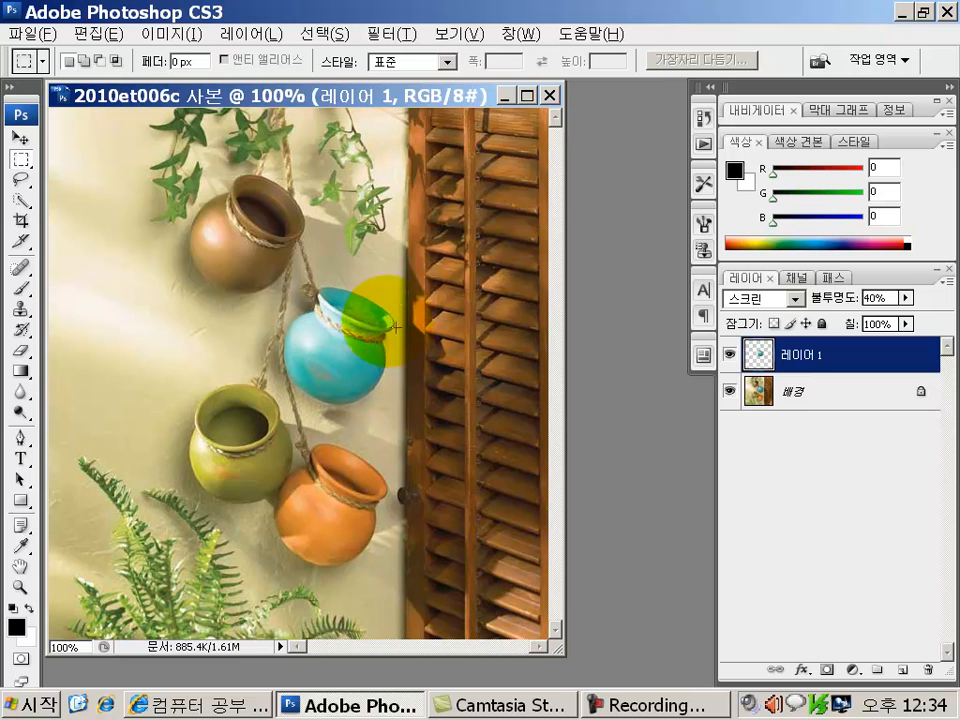
{"action": "key", "text": "4"}
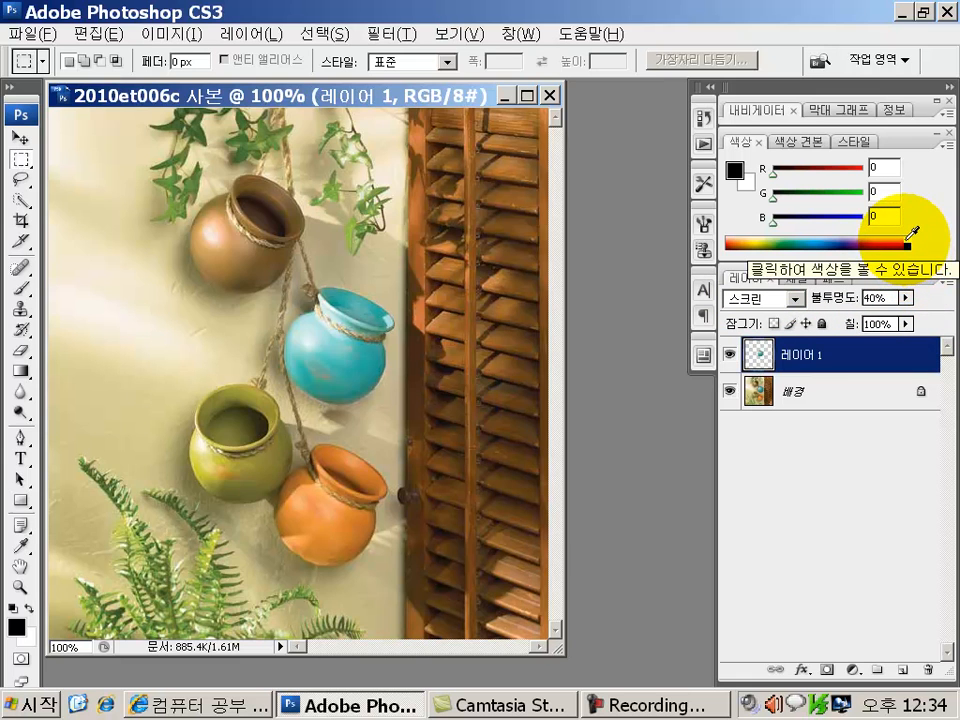
{"action": "key", "text": "8"}
{"action": "key", "text": "7"}
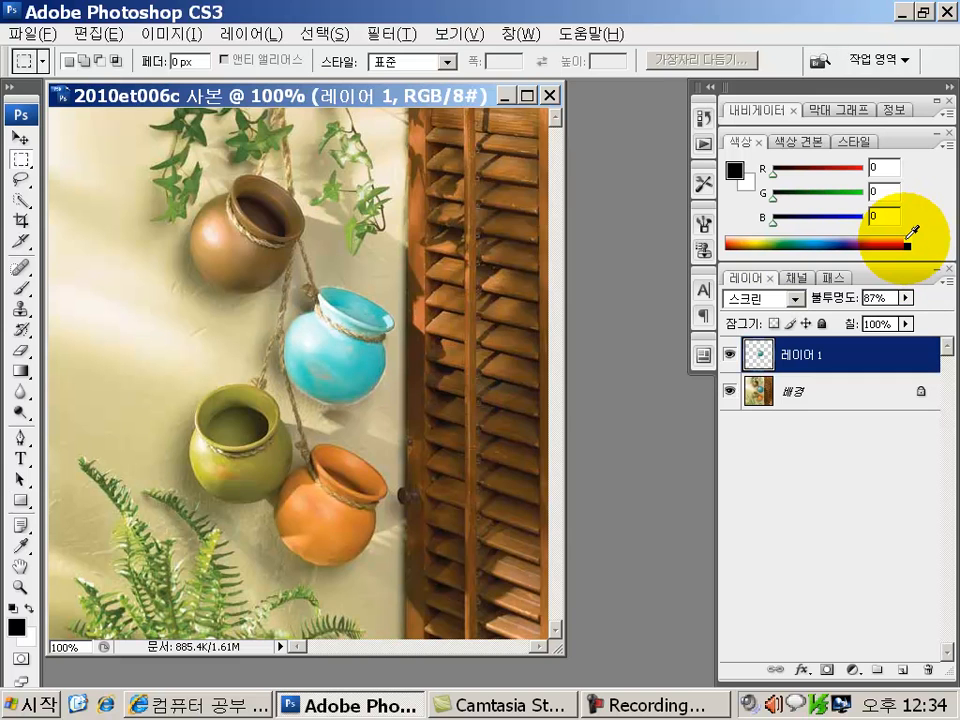